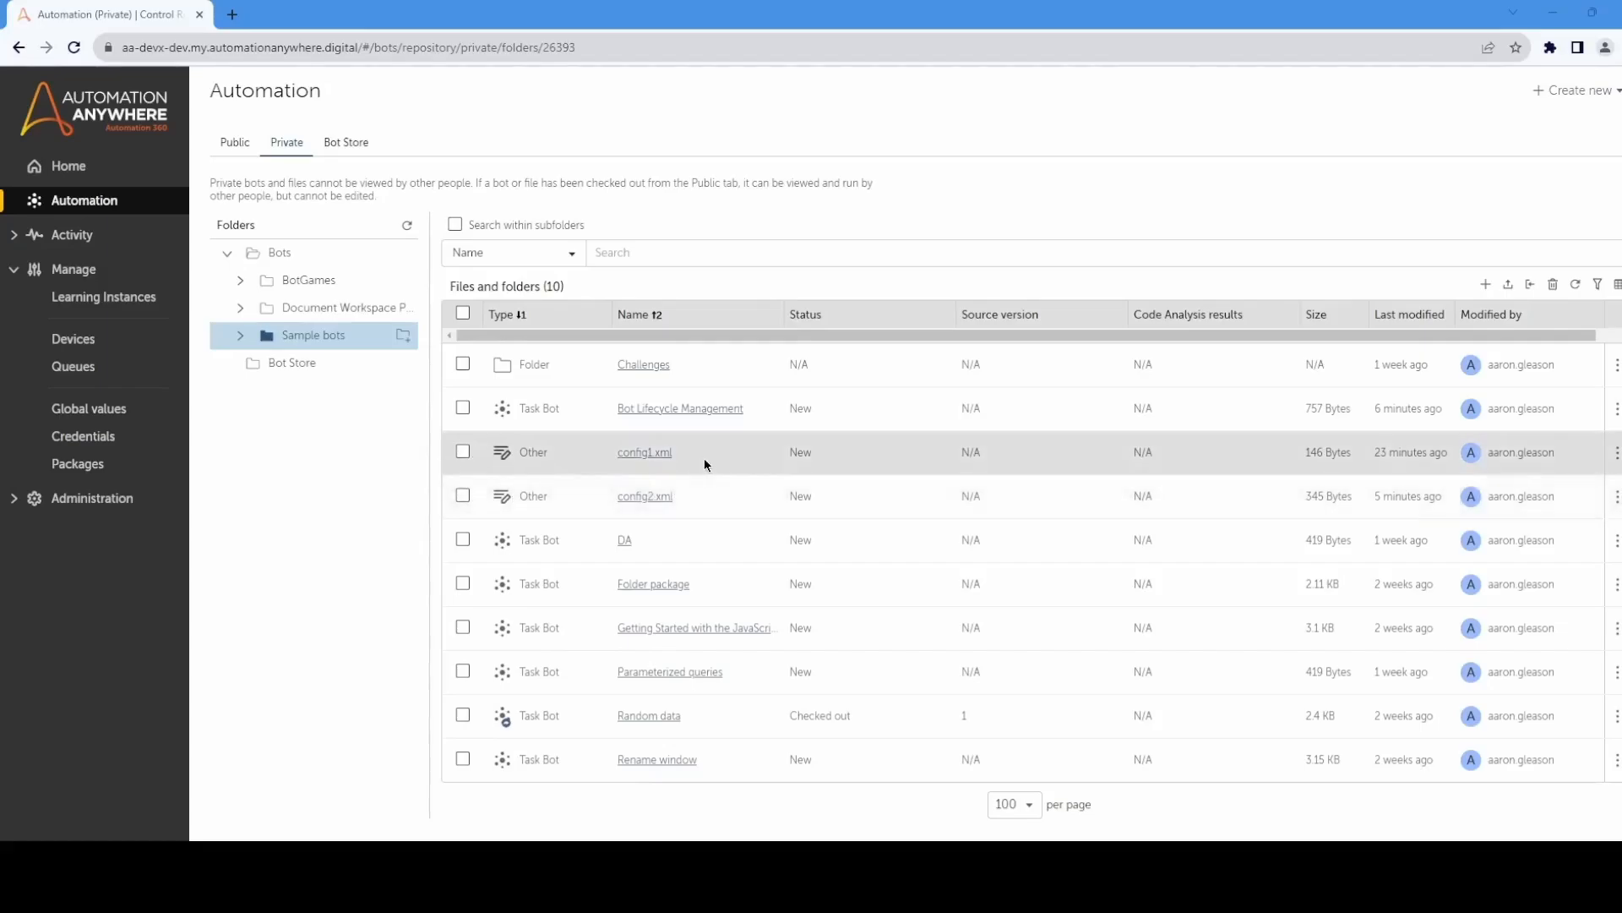
Step: Review the contents of config1.xml and config2.xml, including the ENVIRONMENT value in config2.xml
click(648, 456)
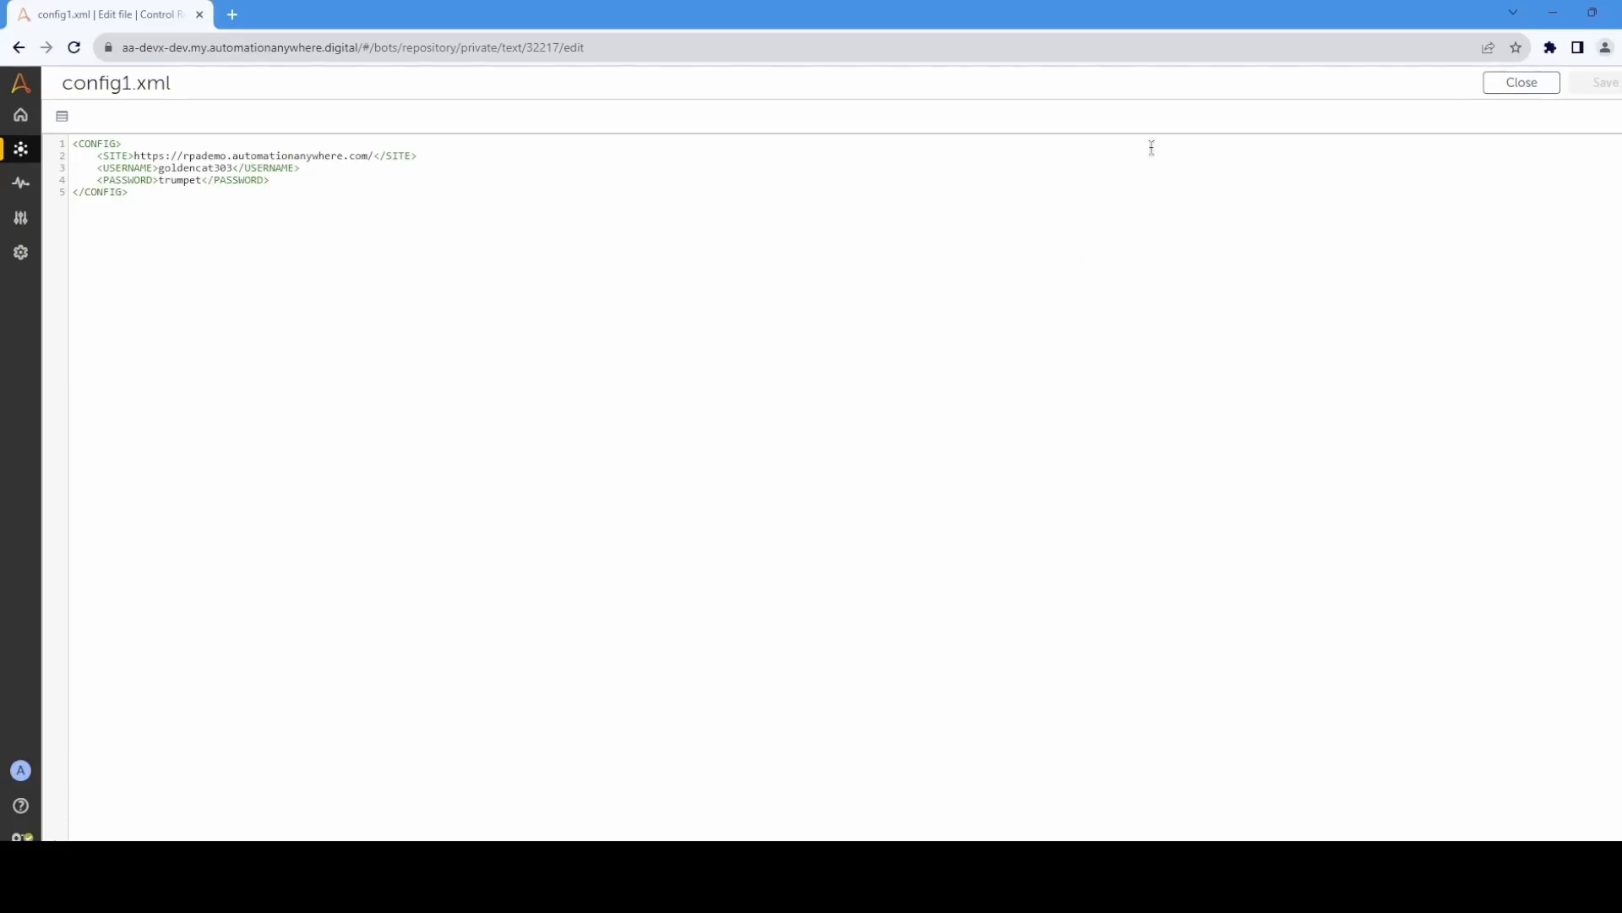
click(1516, 85)
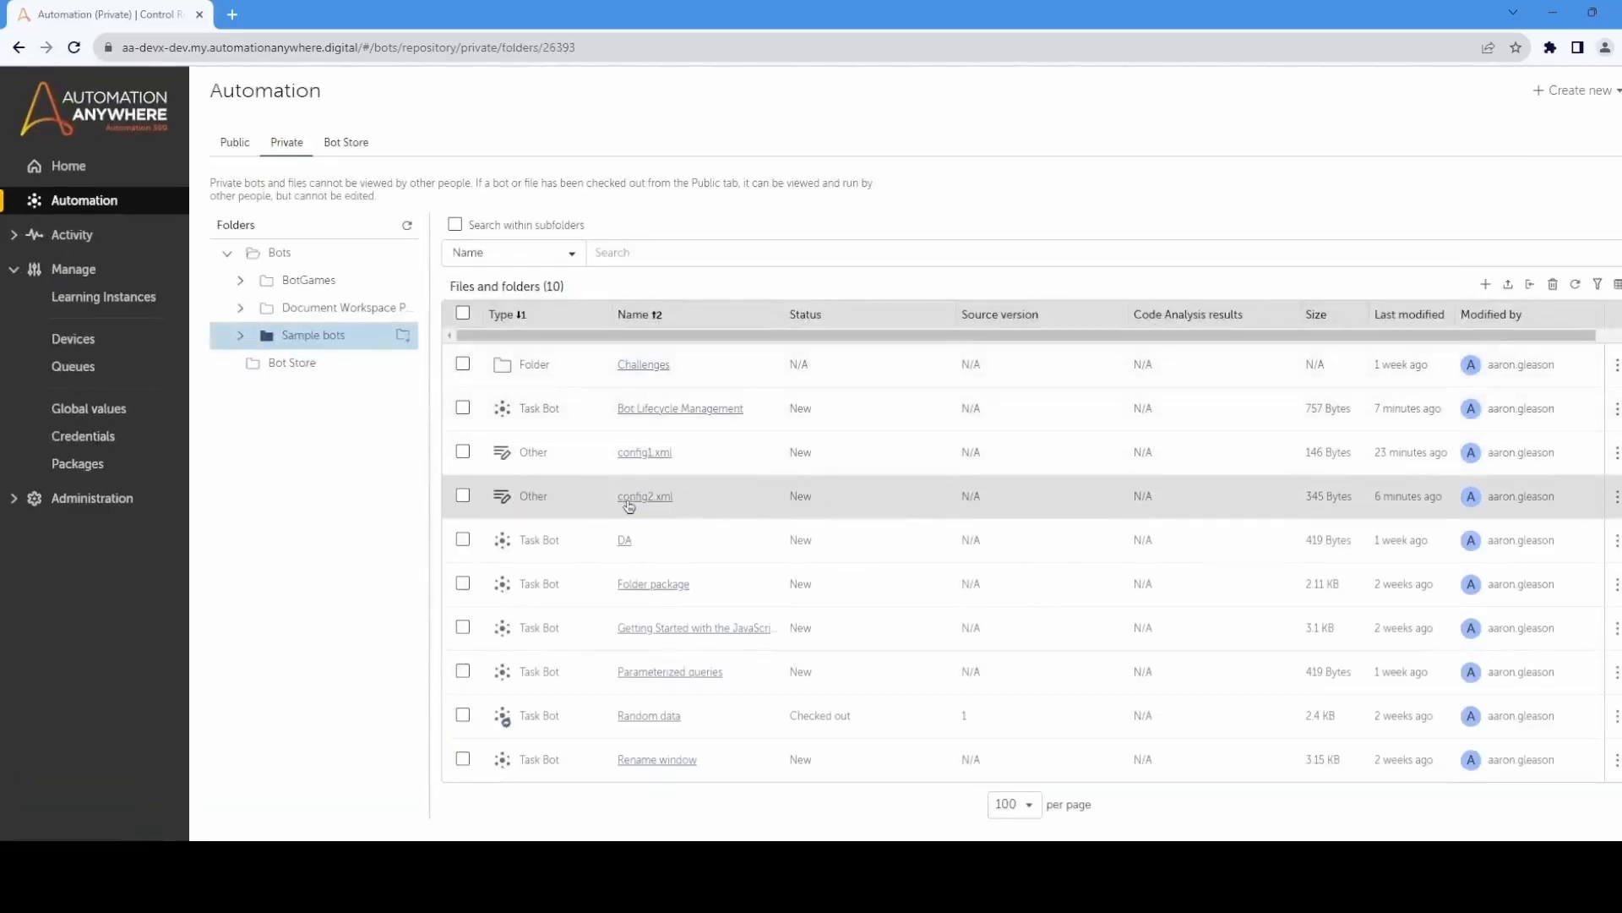
click(638, 502)
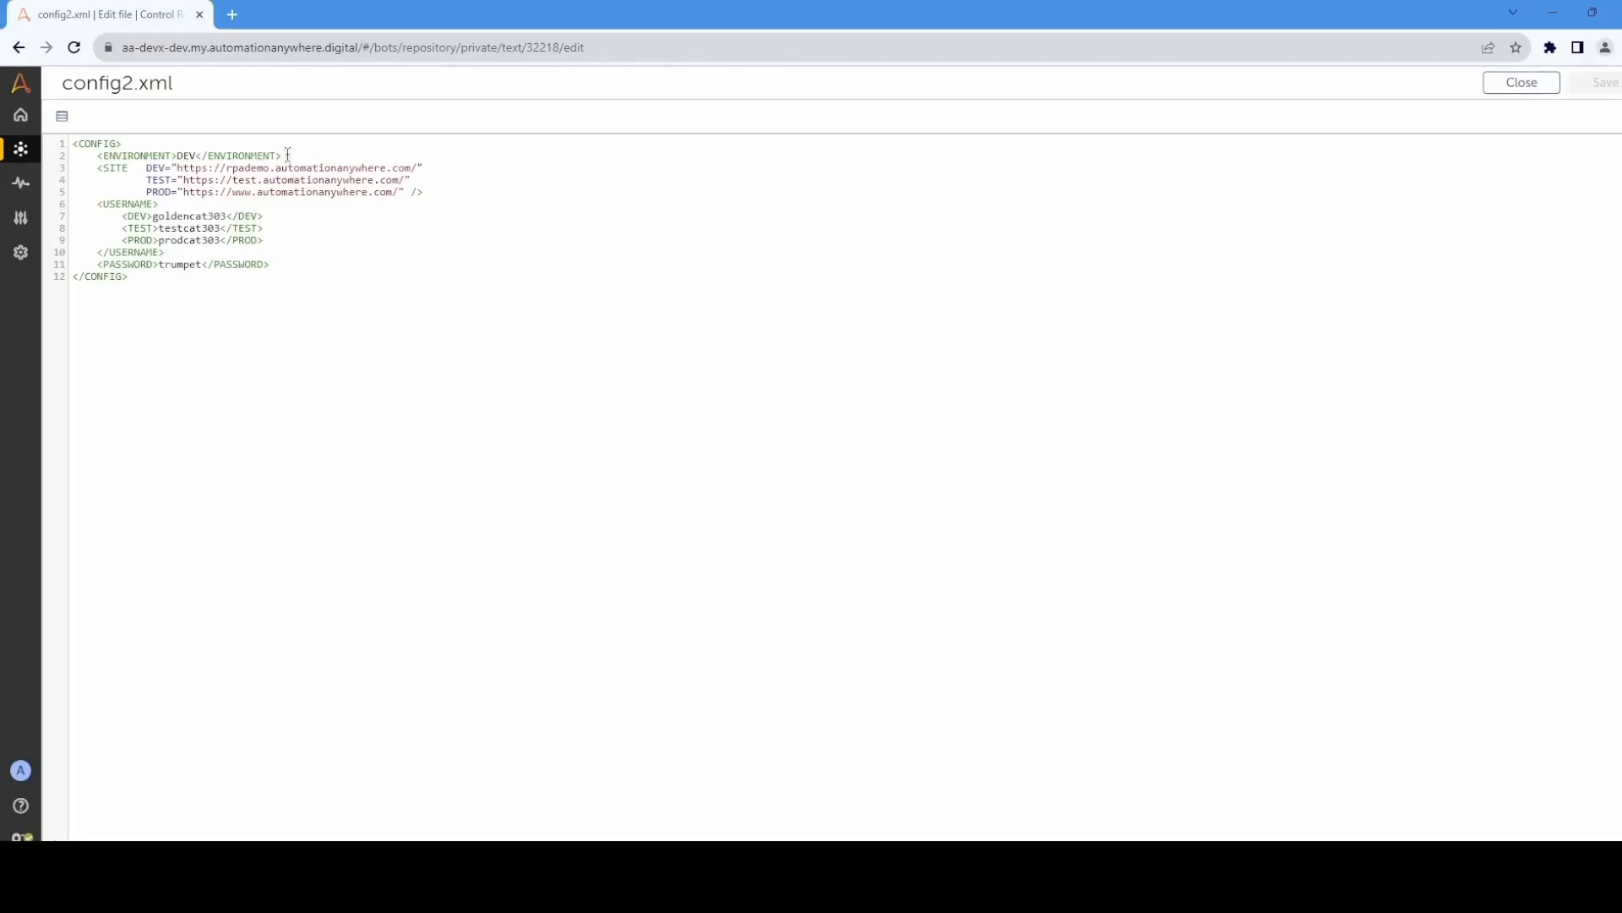
double_click(186, 155)
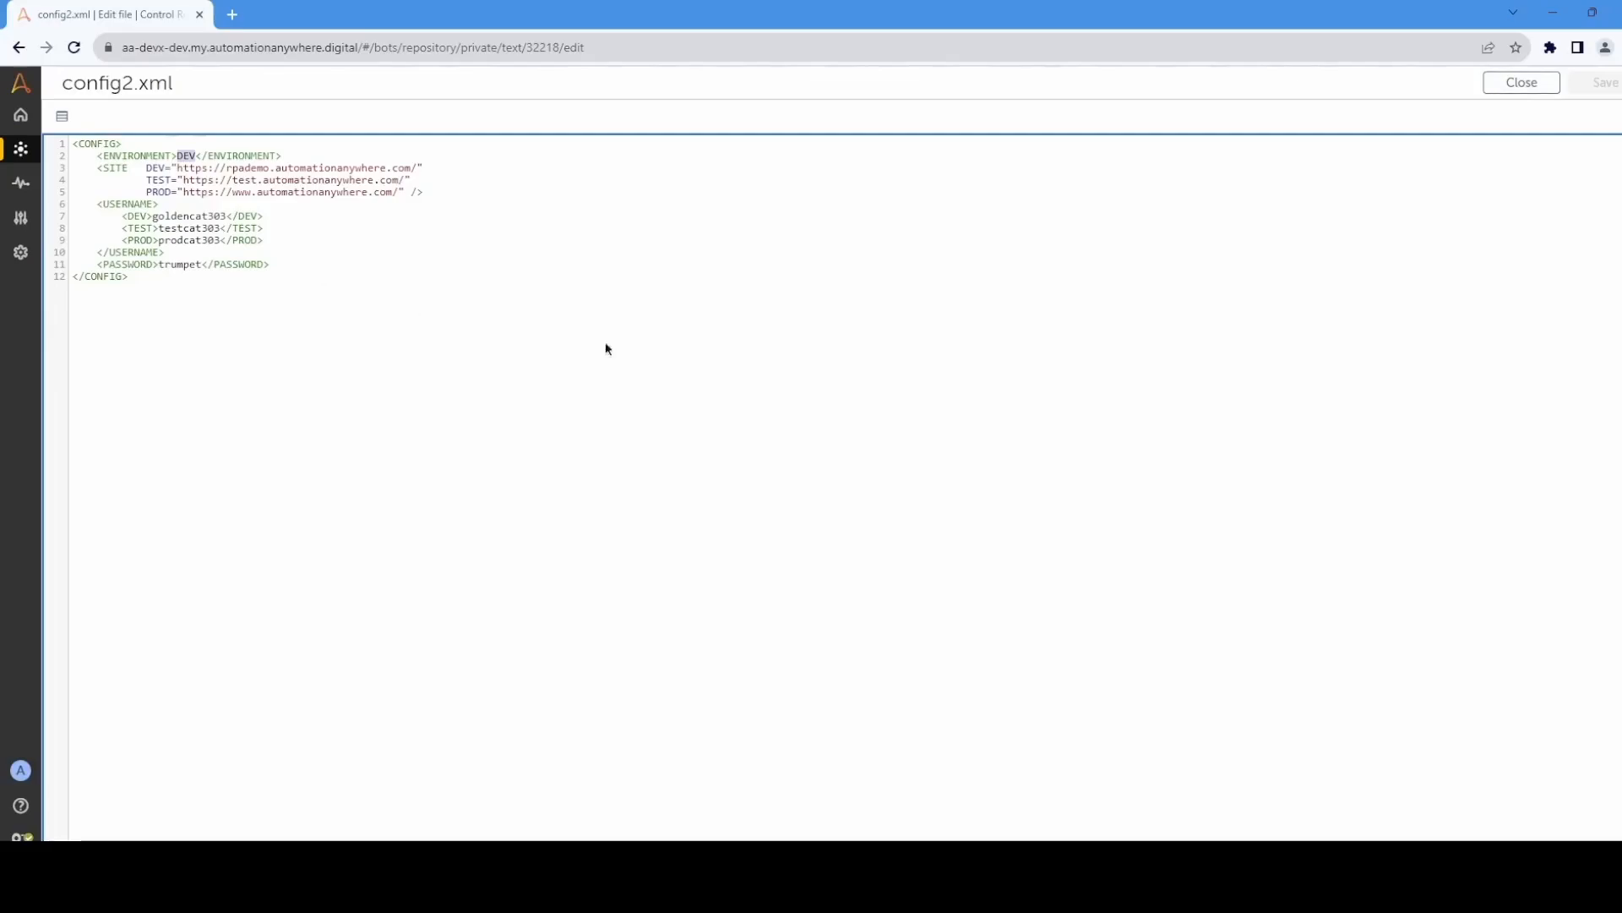
click(1522, 82)
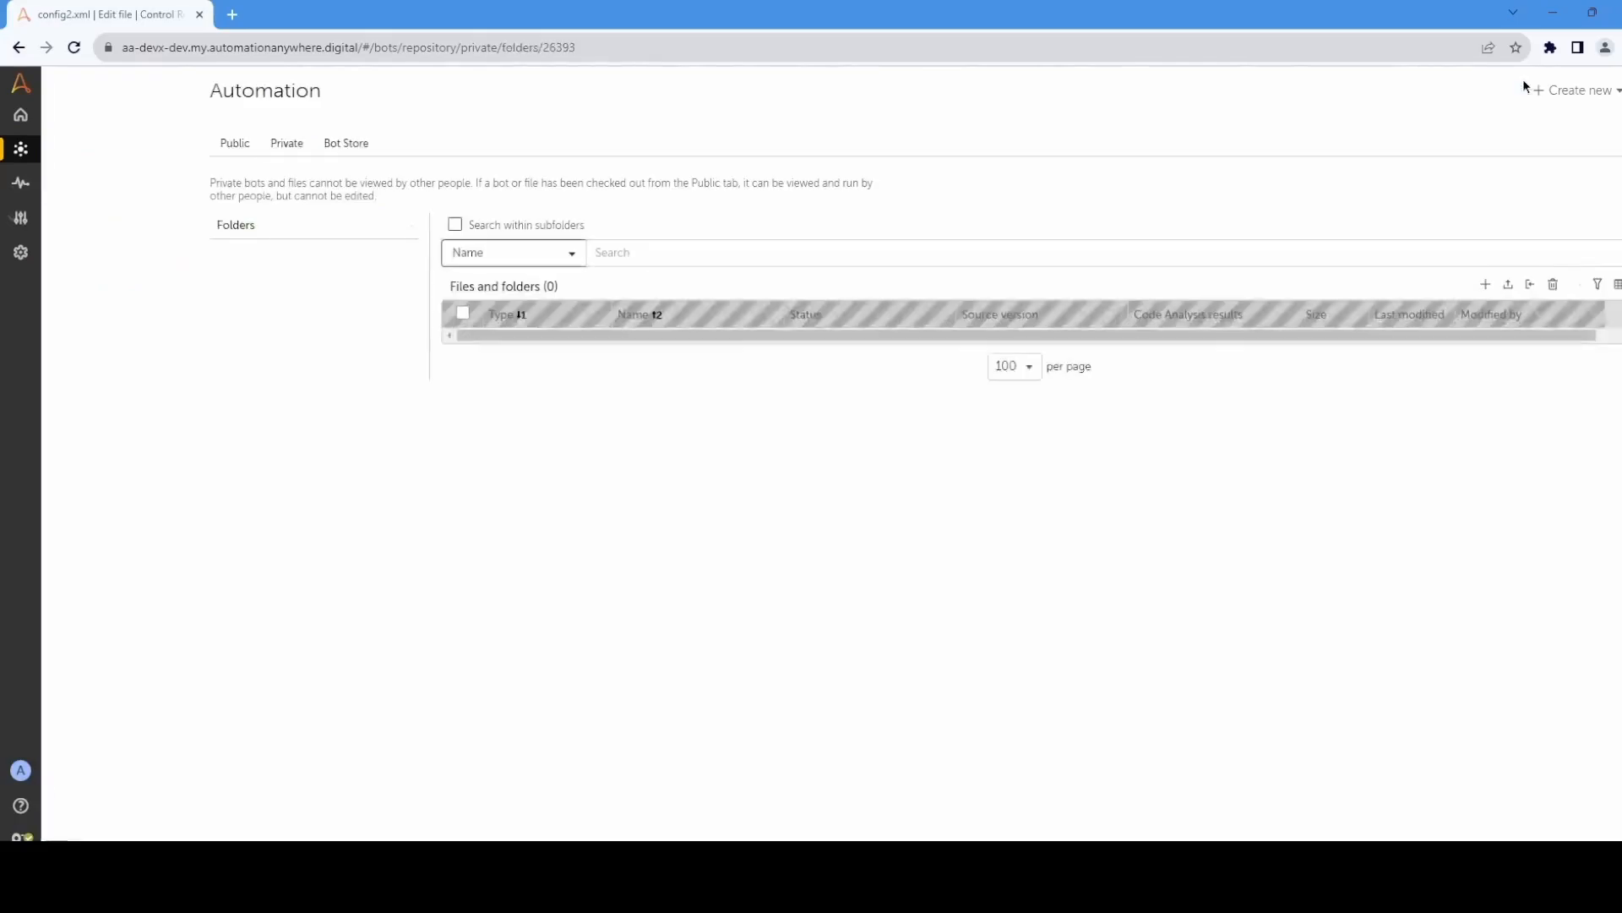
Step: Open the Bot Lifecycle Management task bot for editing and add an XML Start session action between Start and End
click(670, 410)
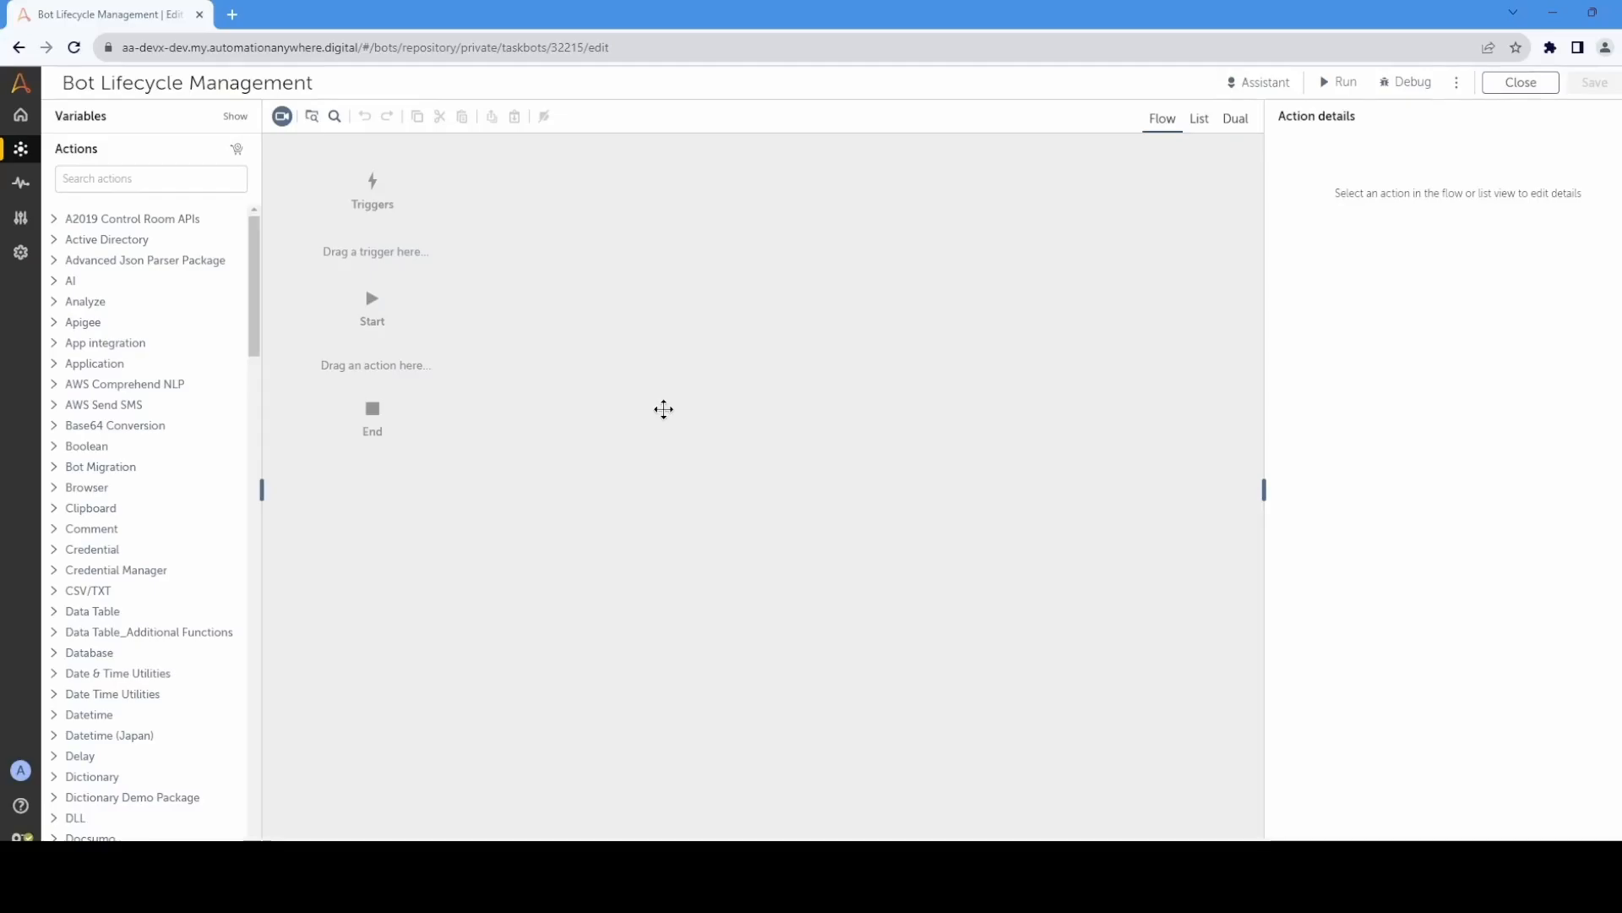
drag(257, 279, 255, 806)
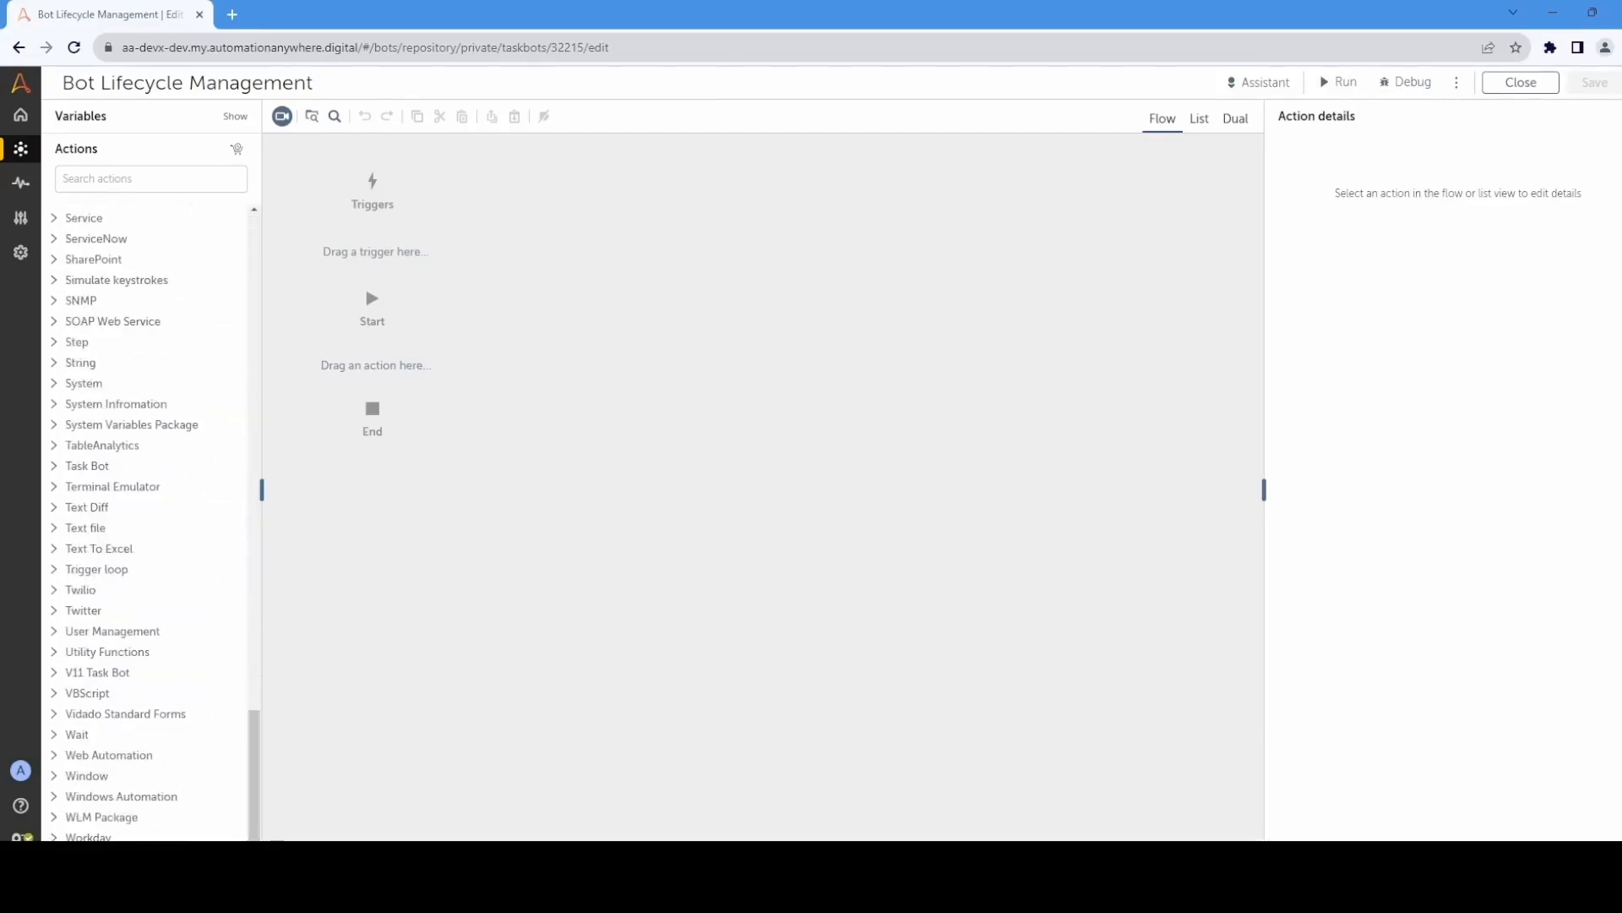
scroll(188, 813, down, 3)
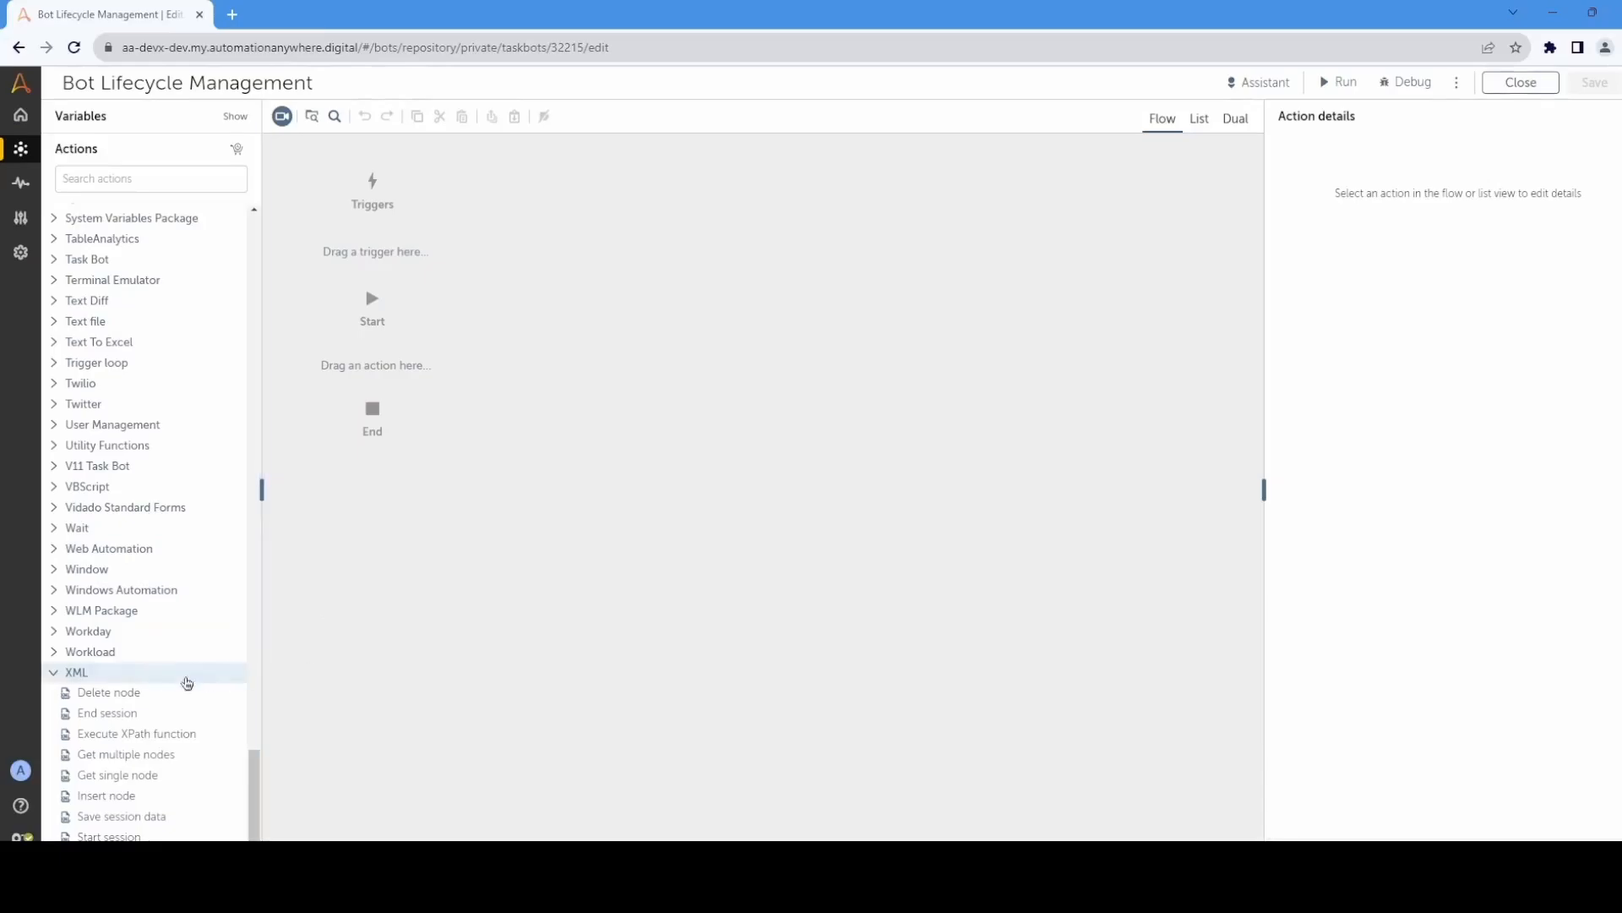
mouse_move(160, 679)
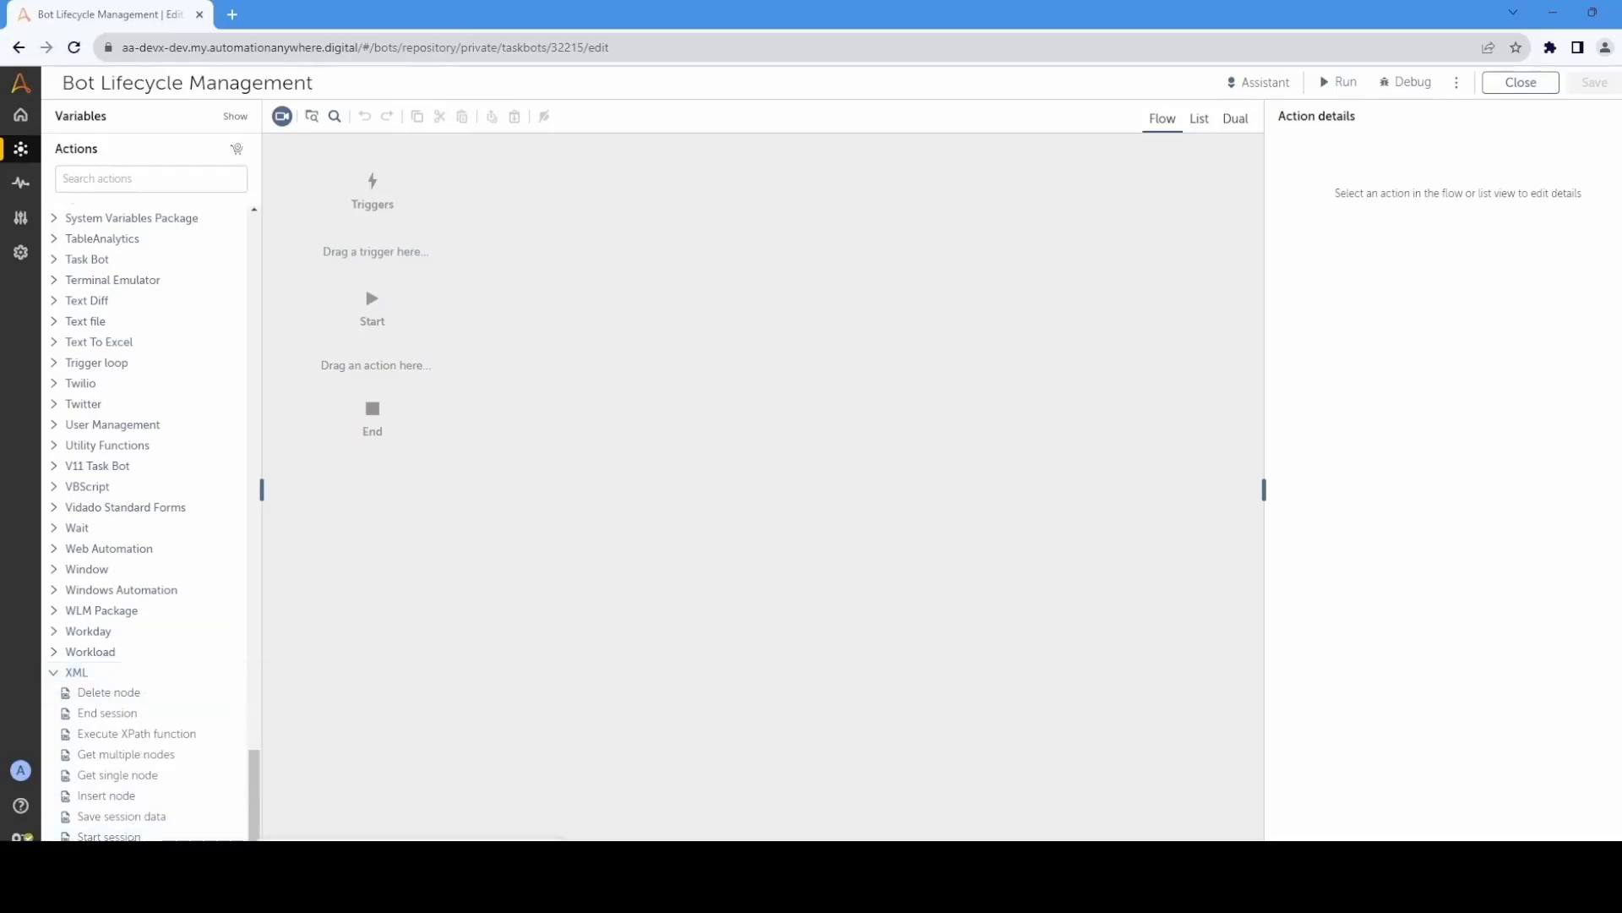
drag(109, 836, 397, 365)
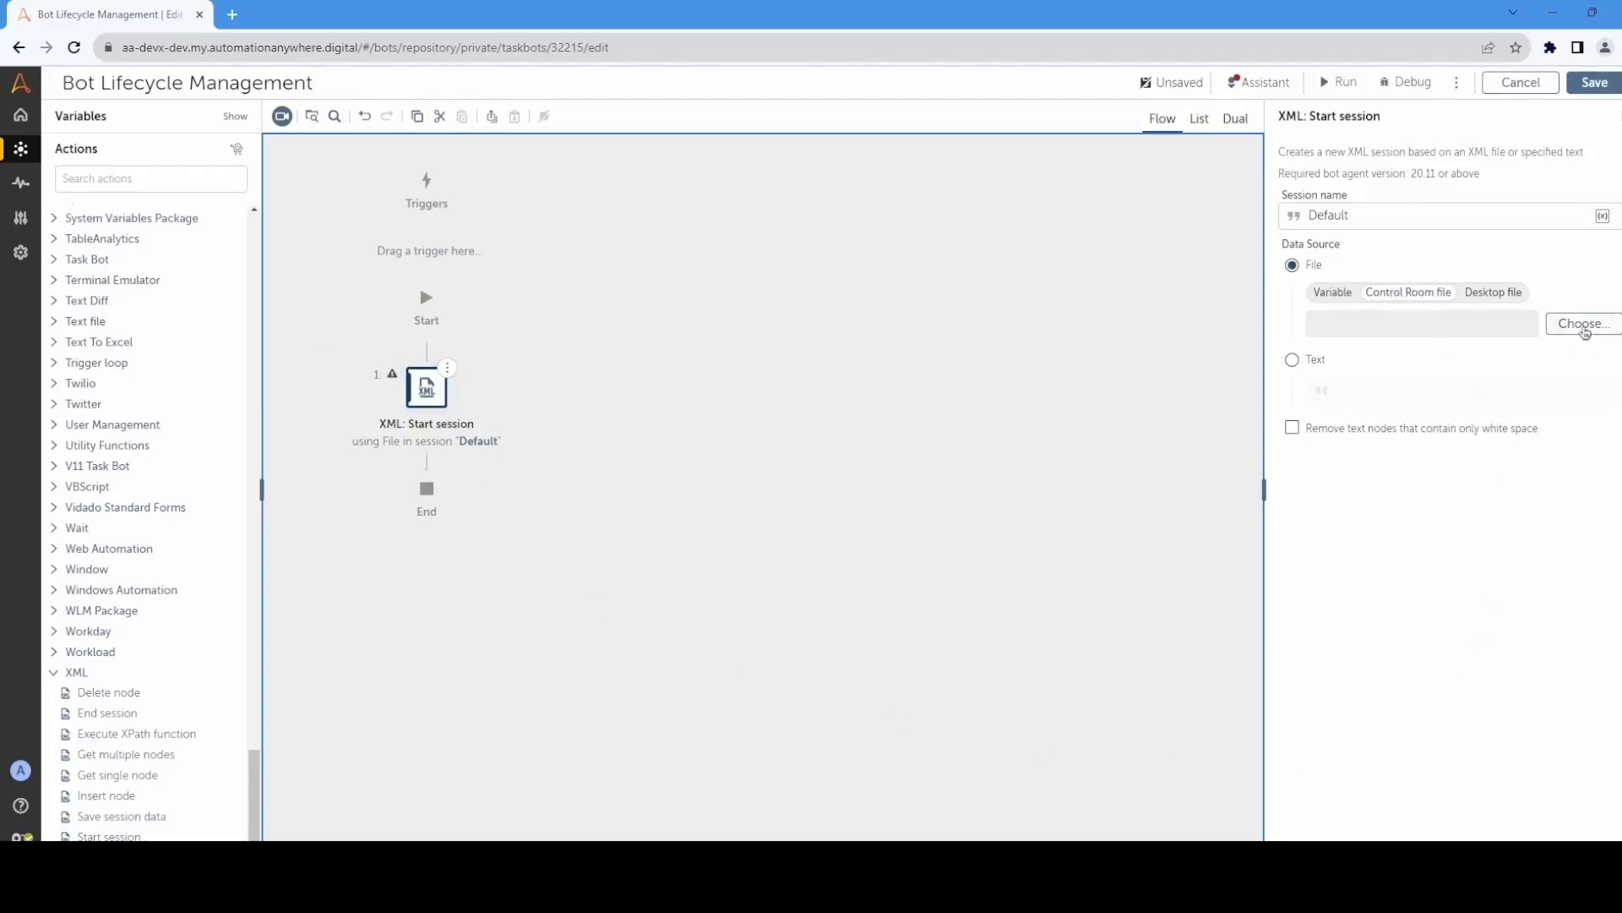
Step: Set the XML session's data source to the Control Room file config2.xml in the Sample bots folder
click(1580, 323)
click(1038, 322)
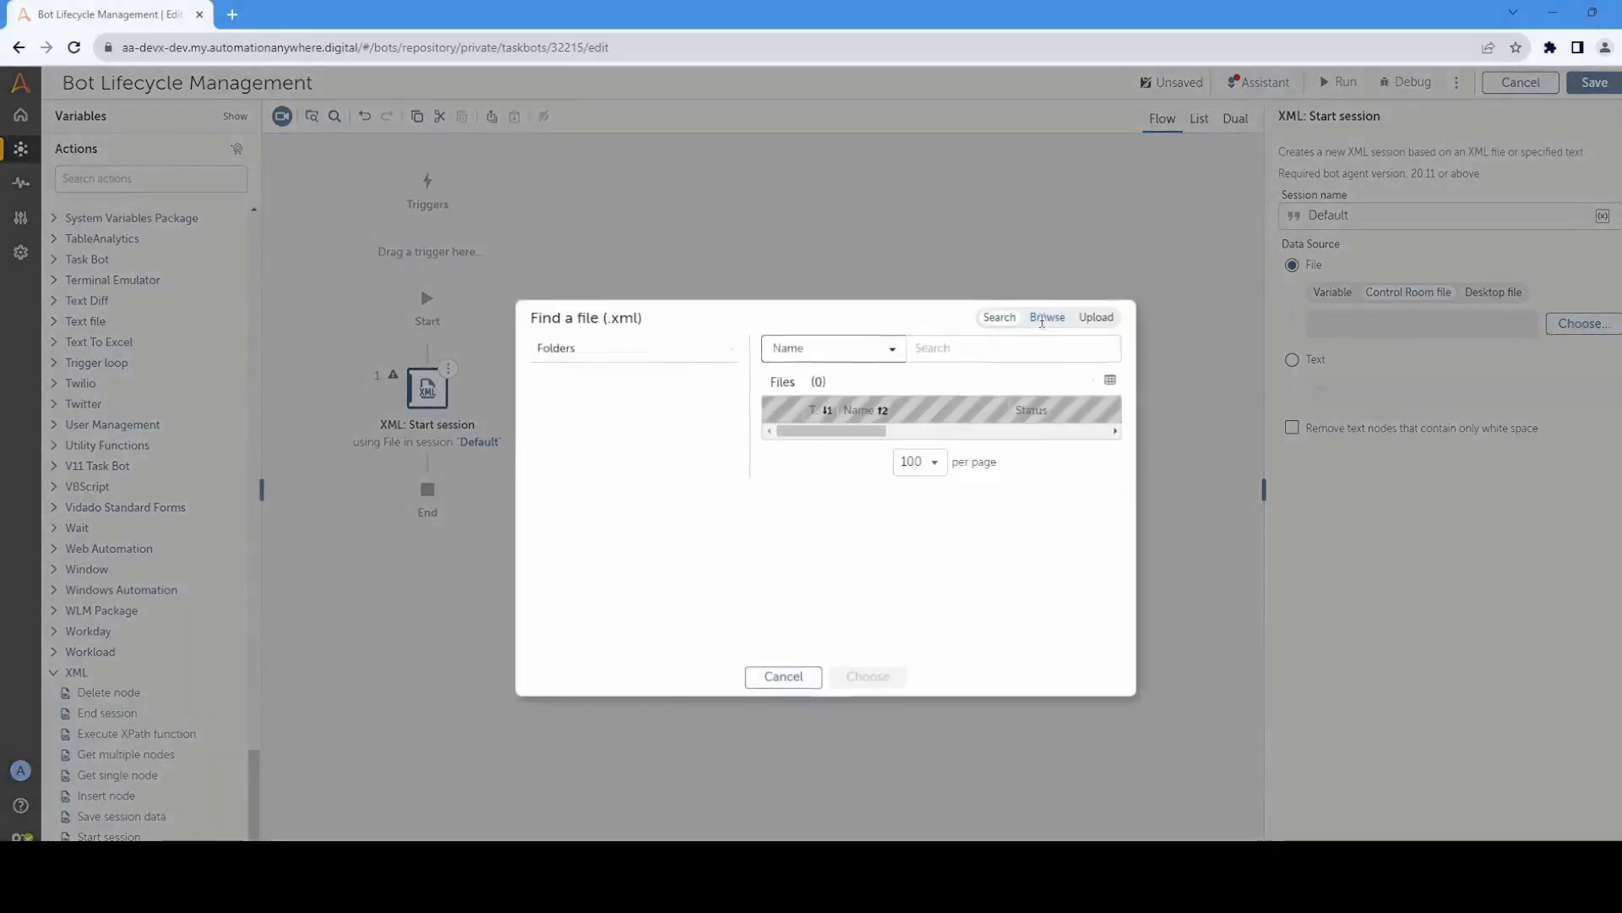
click(484, 392)
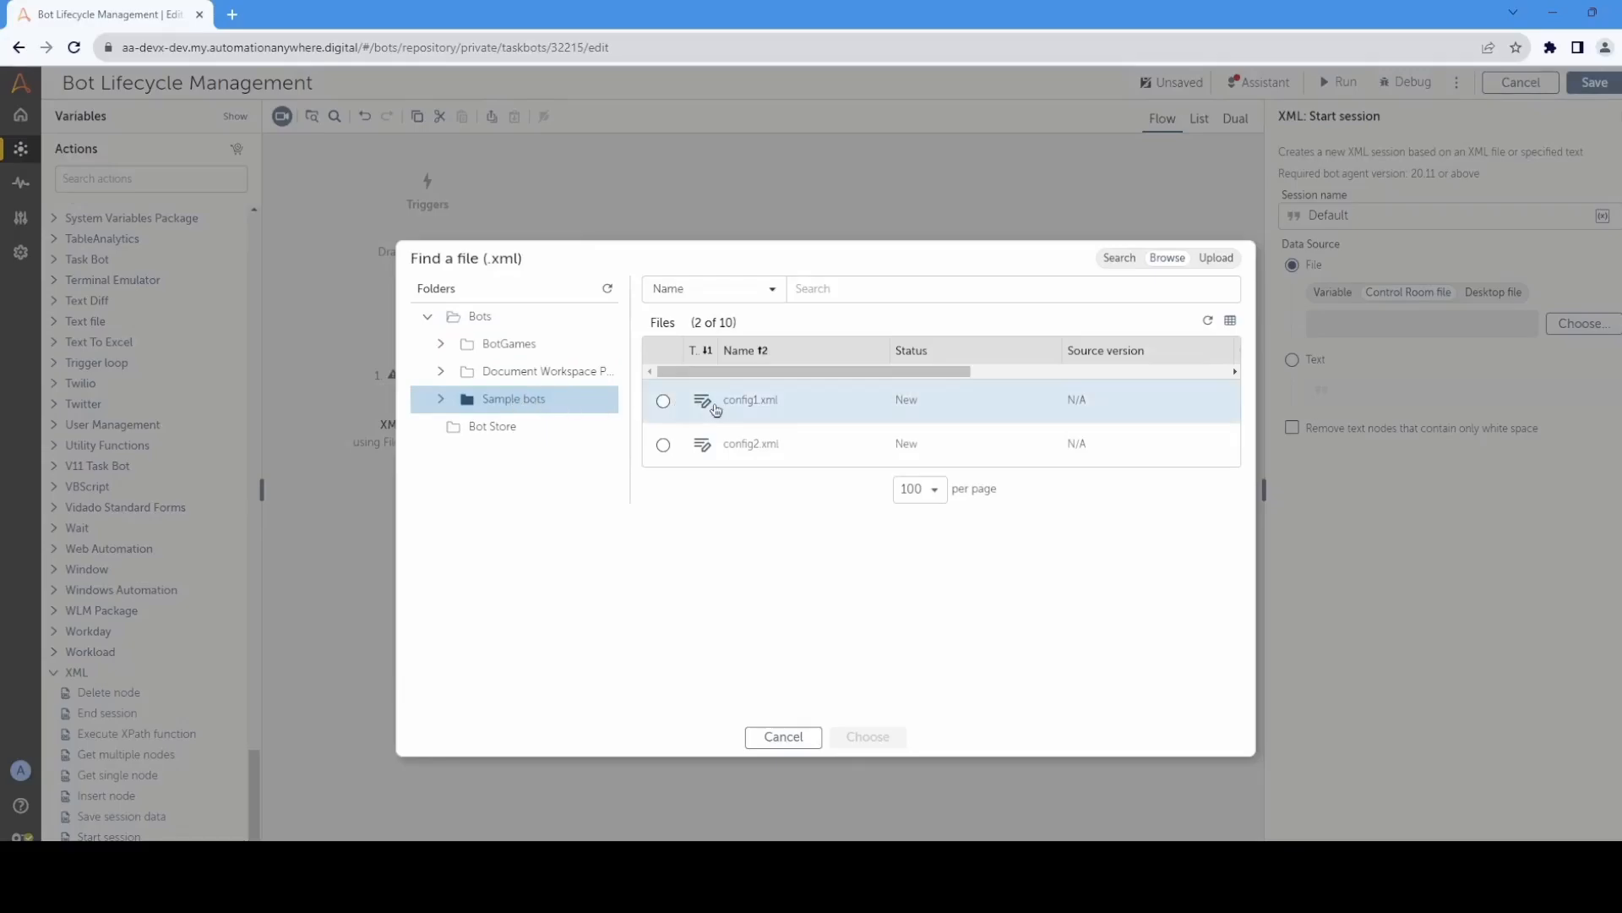
click(664, 446)
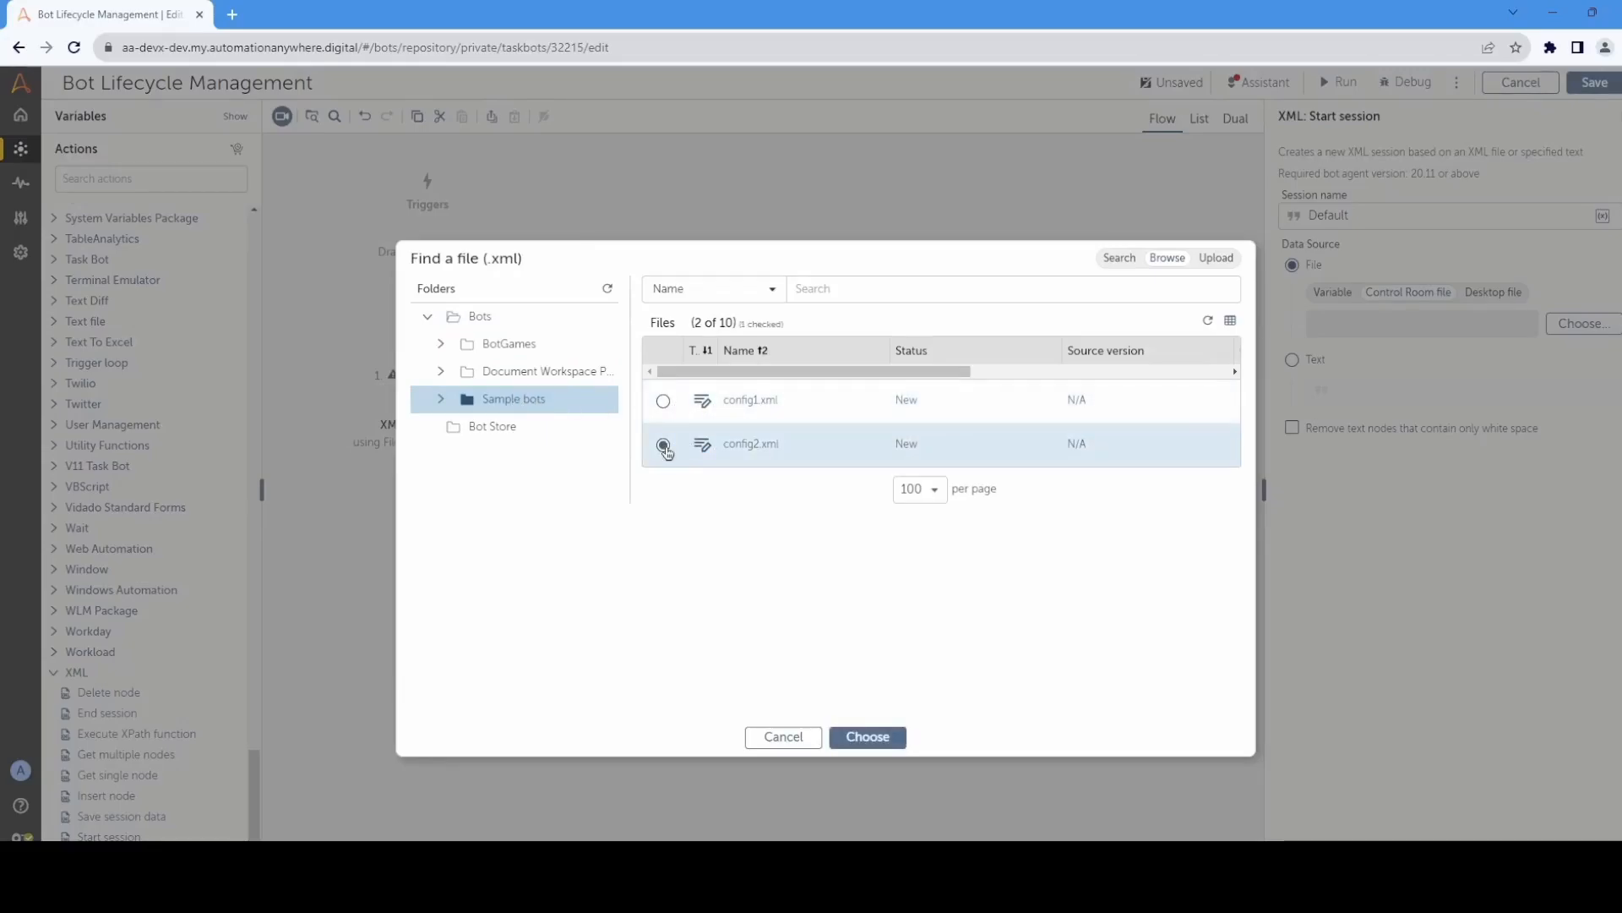
click(867, 736)
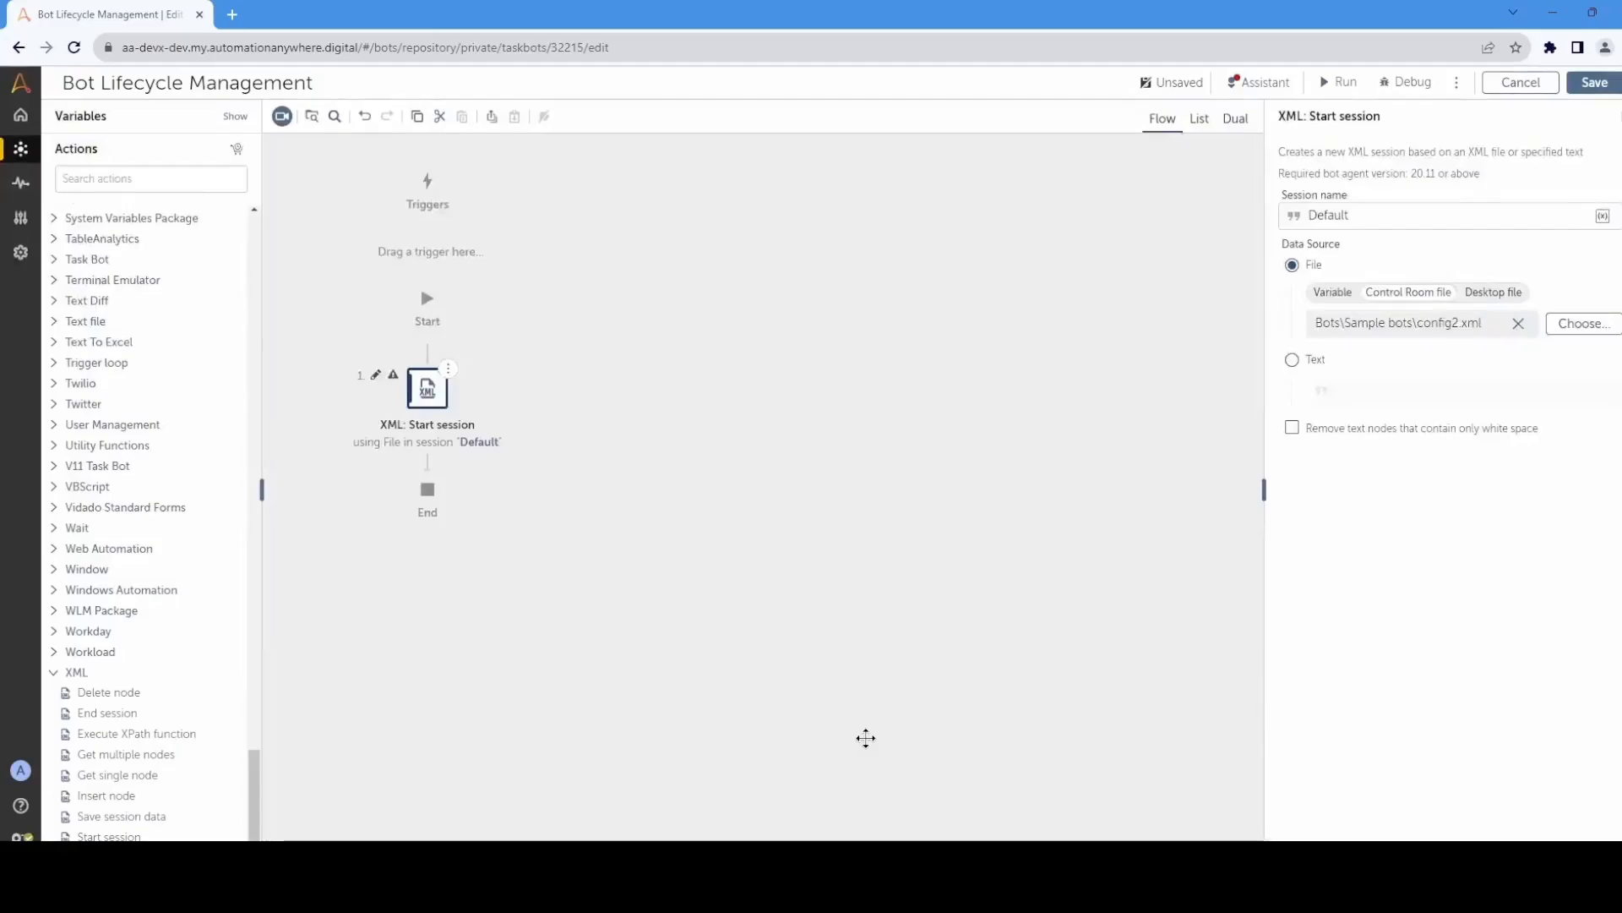
click(766, 605)
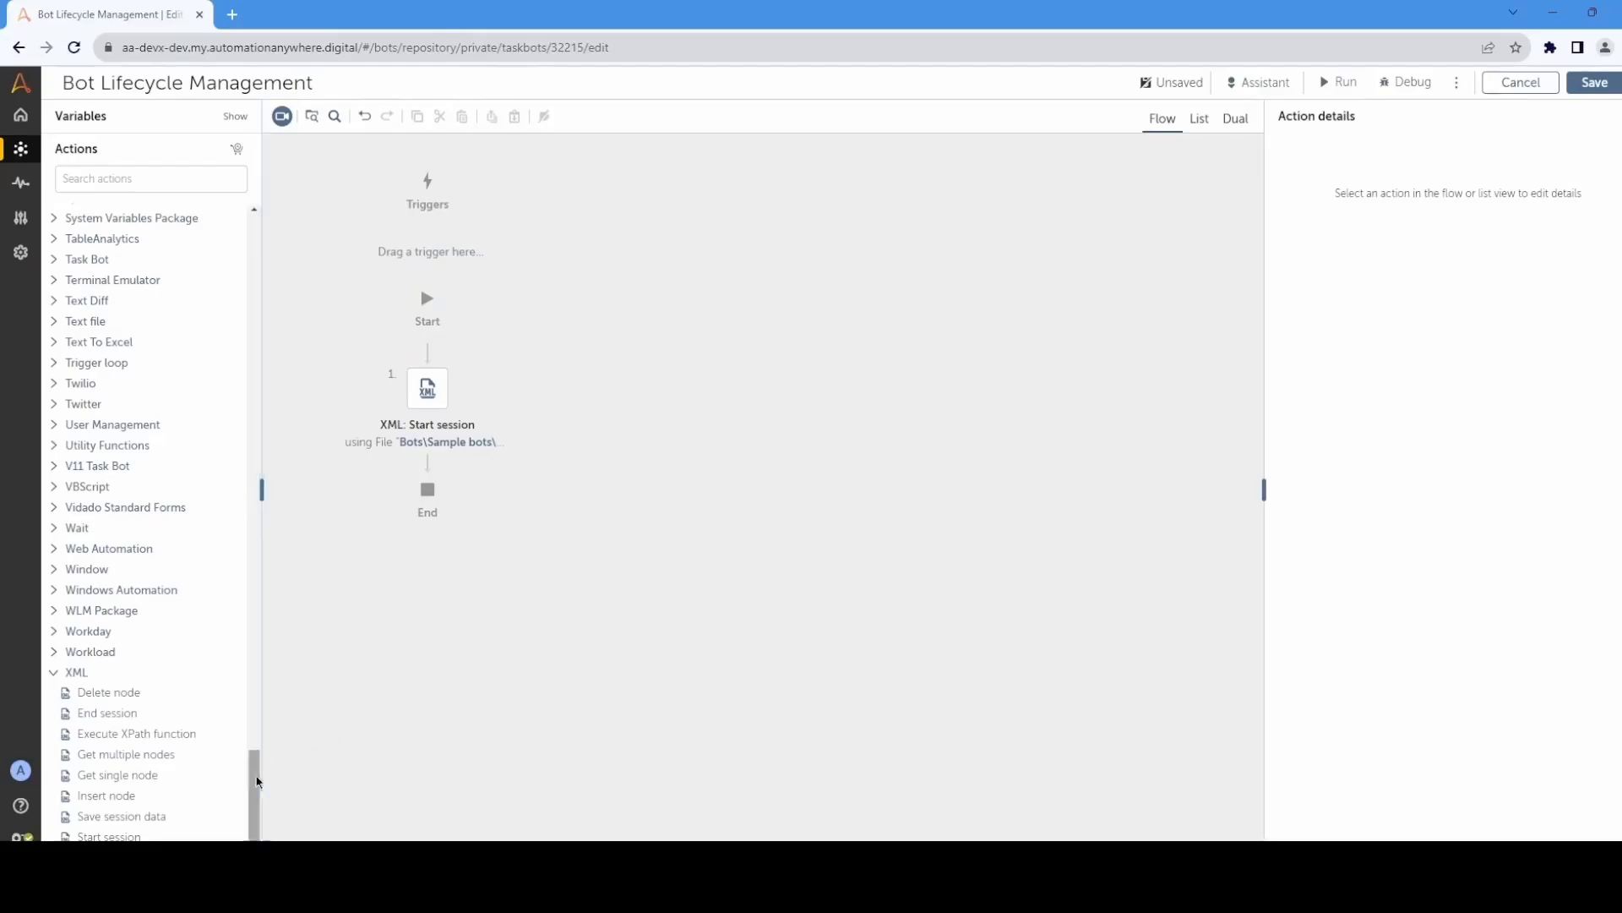
Step: Add an XML Get single node action after Start session with XPath /CONFIG/ENVIRONMENT, assigning its output to sEnvironment
drag(162, 770, 532, 475)
click(1395, 266)
text(/C)
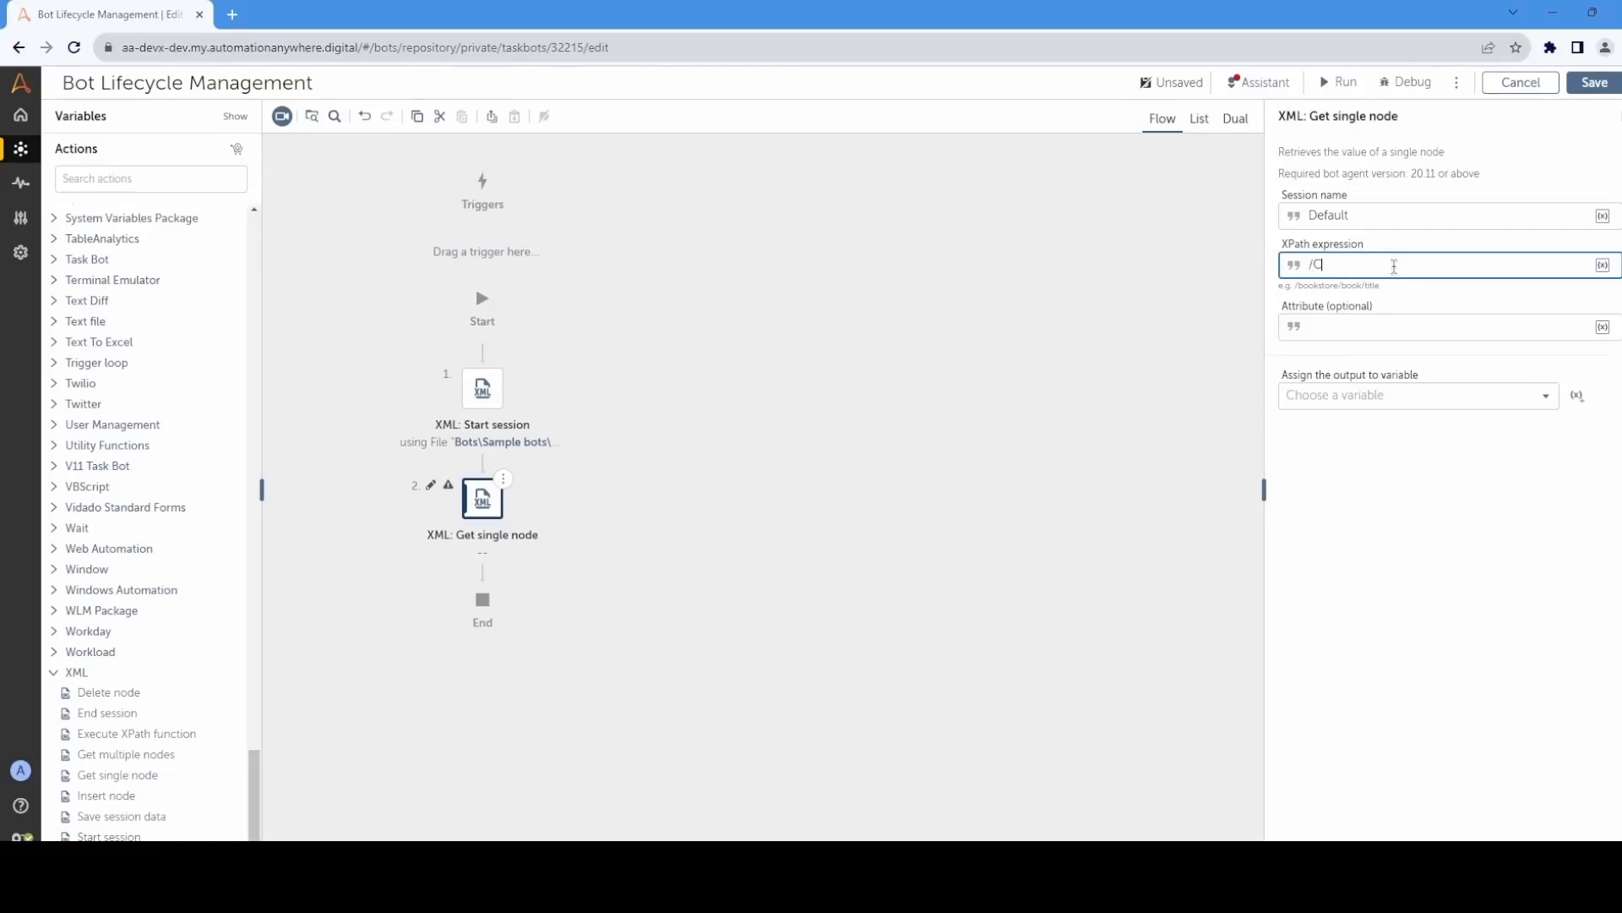
text(ONFIG/ENVIRONMENT)
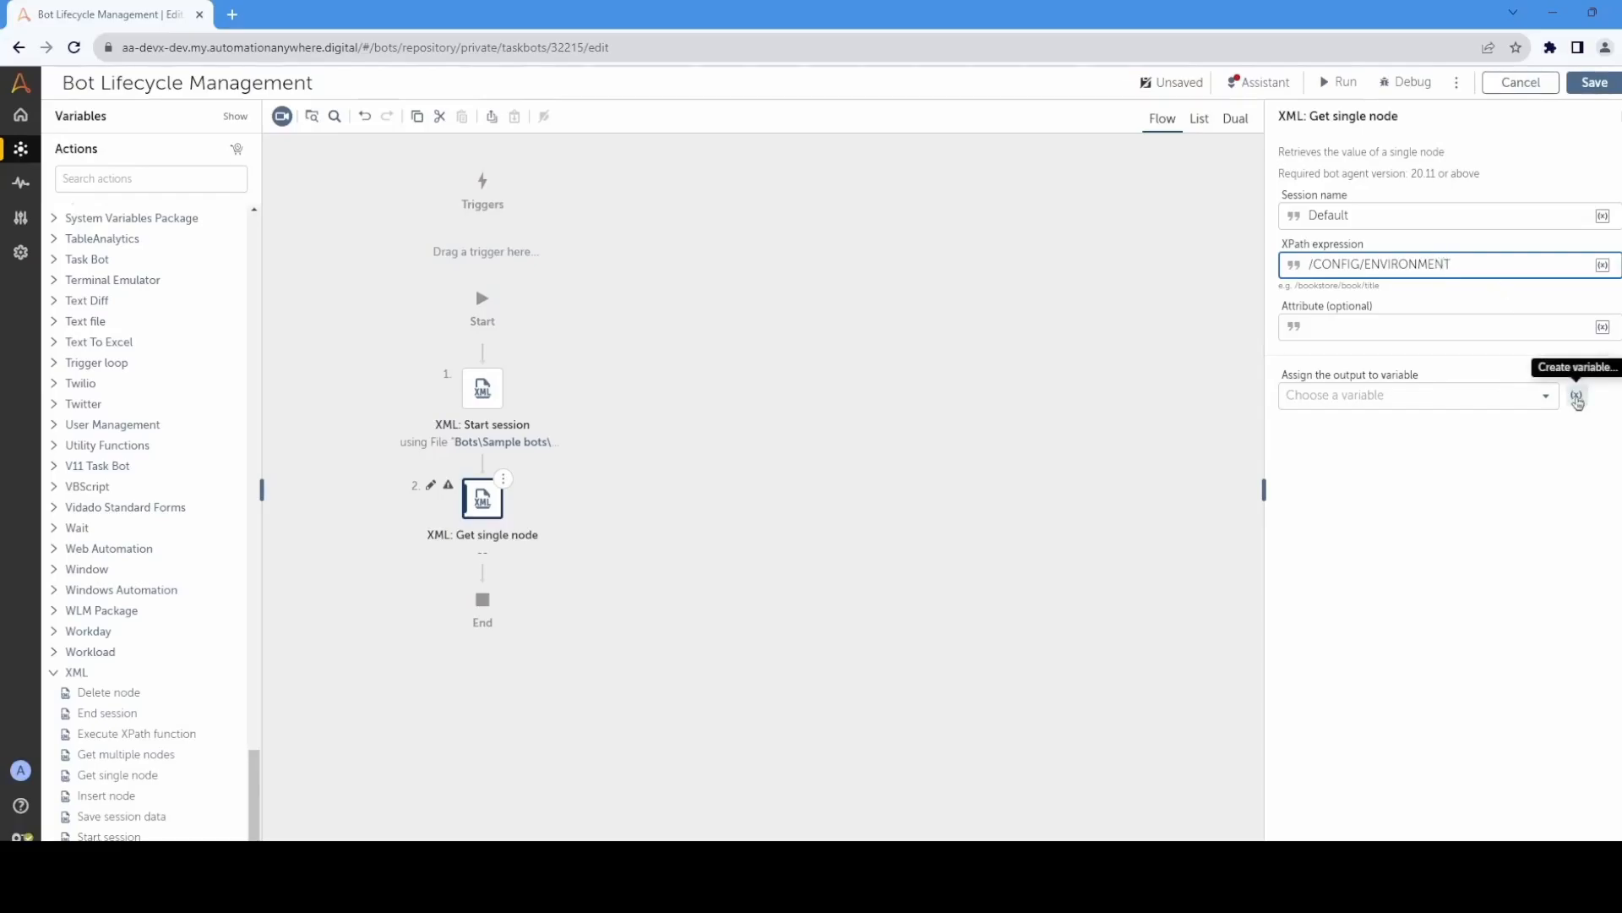
click(1546, 395)
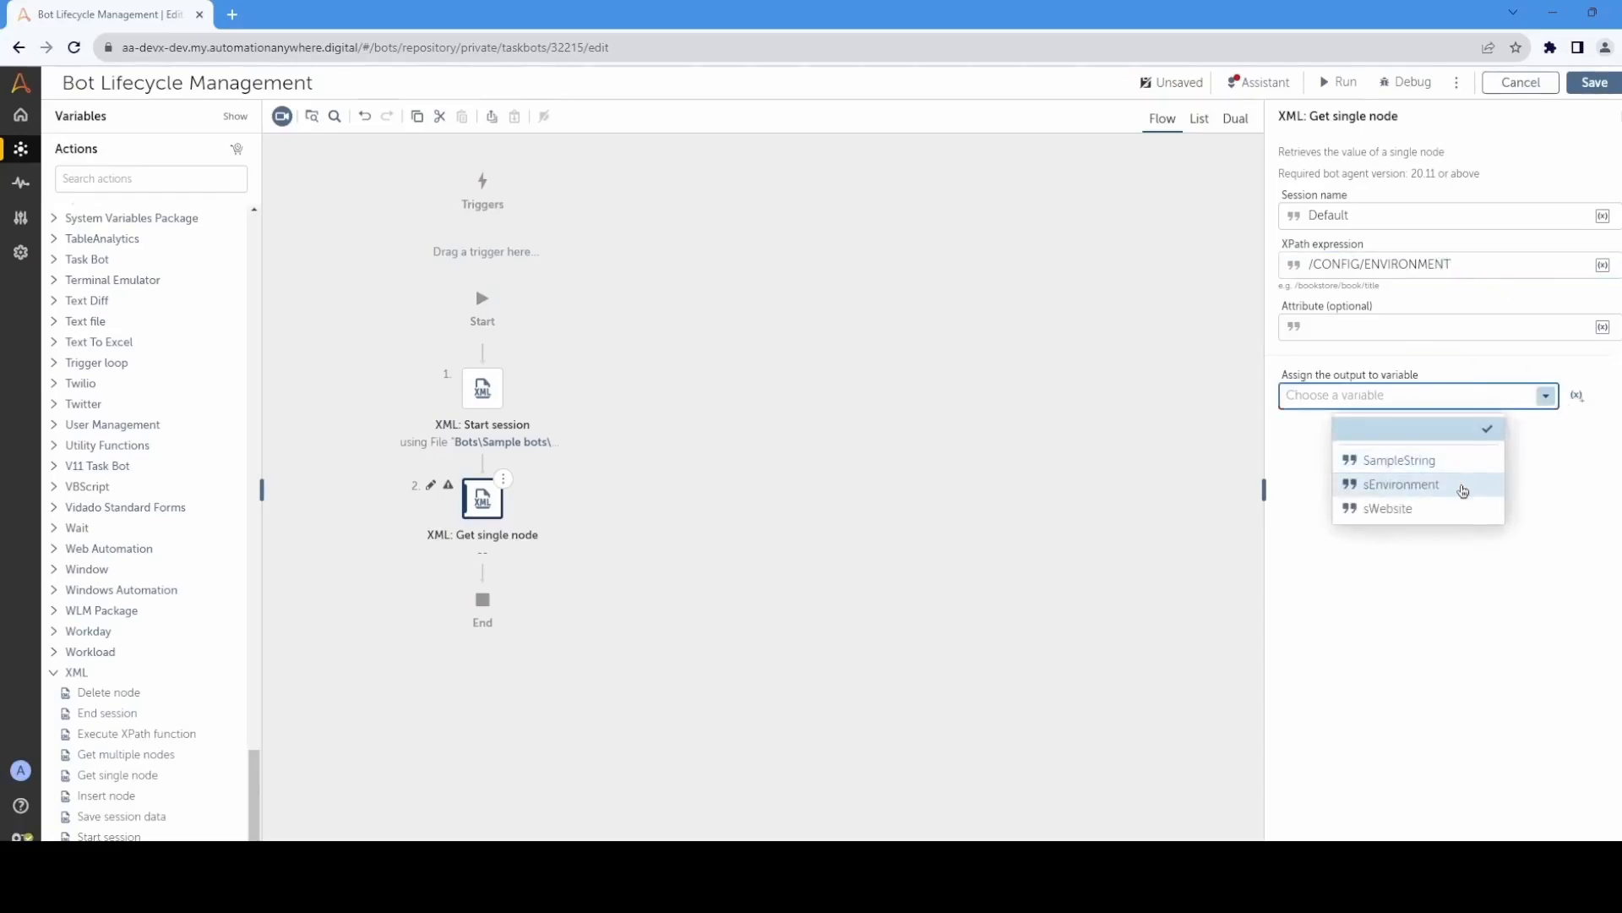
click(1462, 485)
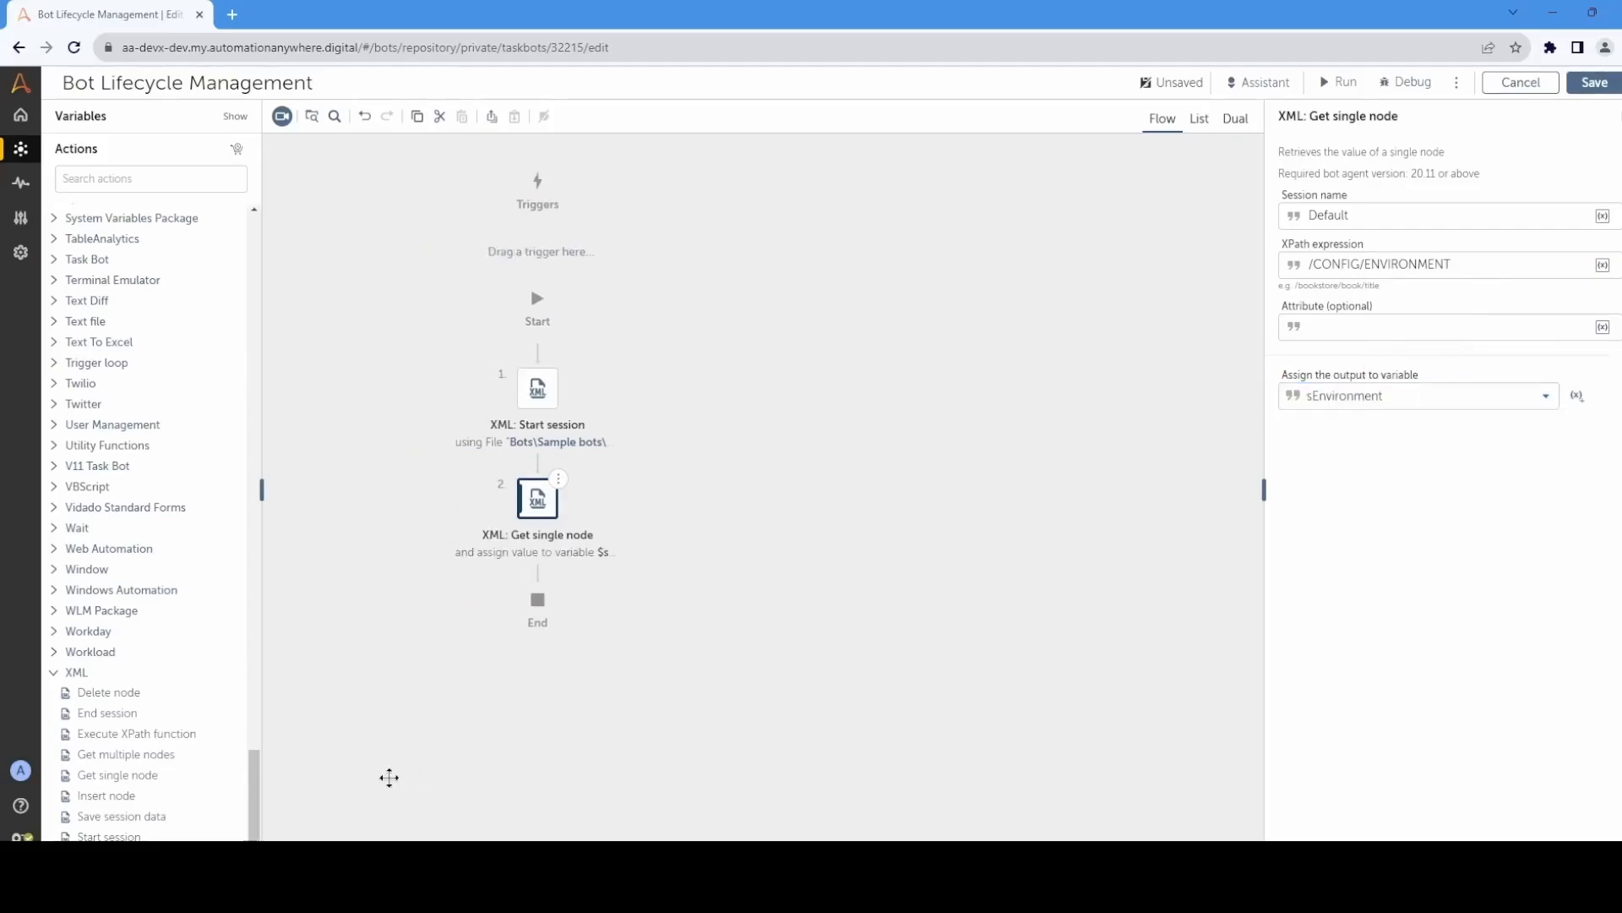
Step: Add a second XML Get single node action below the first, with the XPath expression /CONFIG/SITE
drag(119, 775, 625, 606)
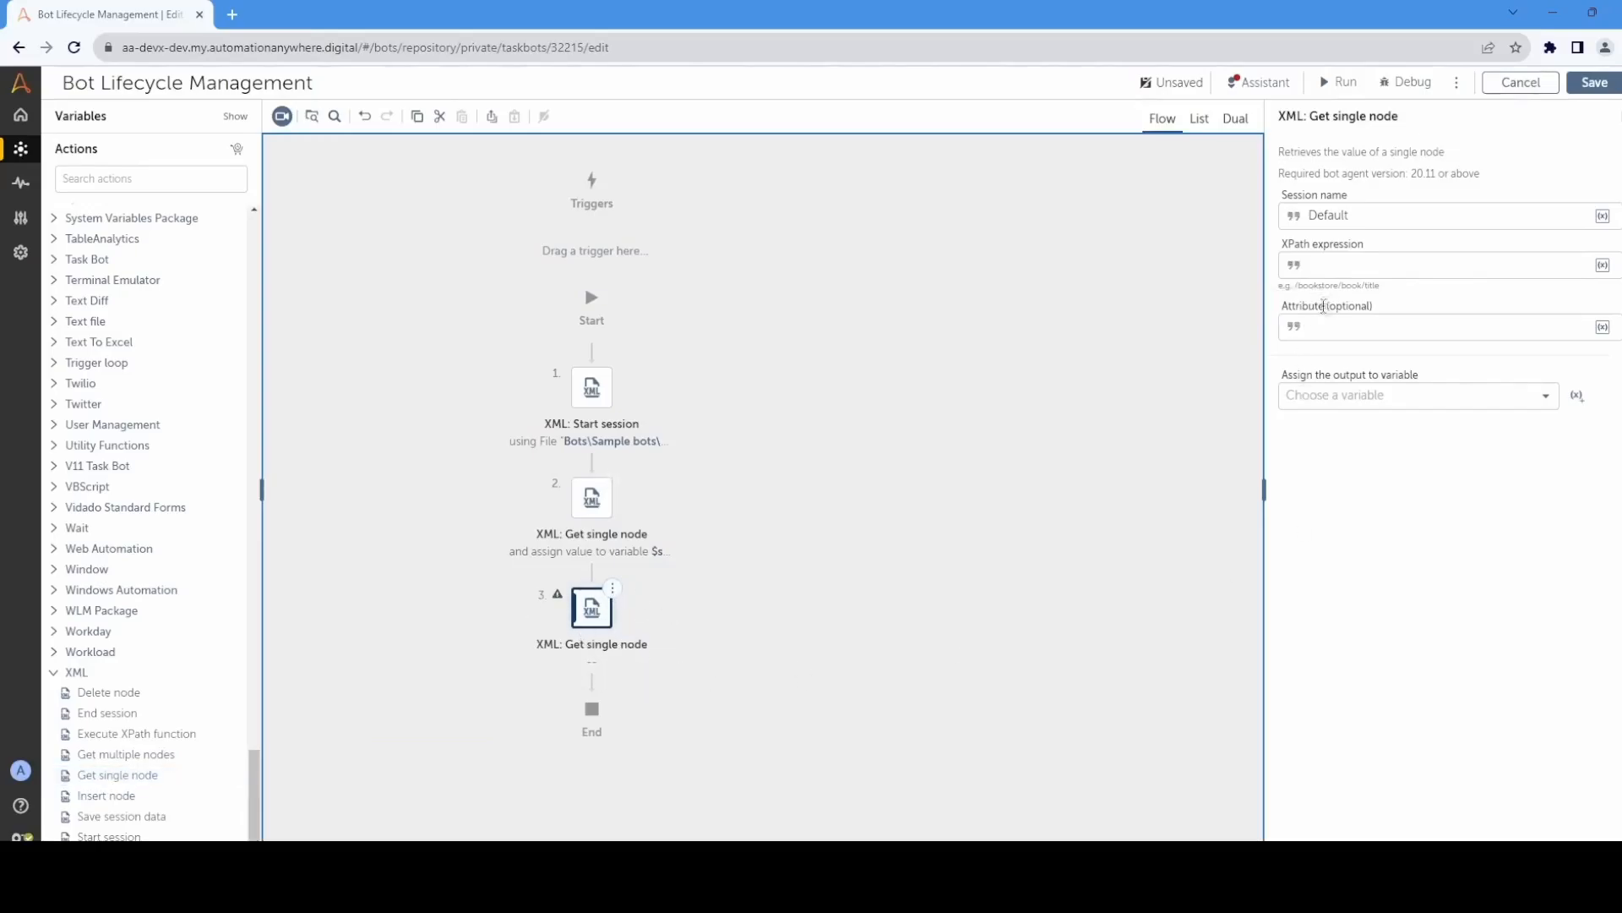
click(1337, 265)
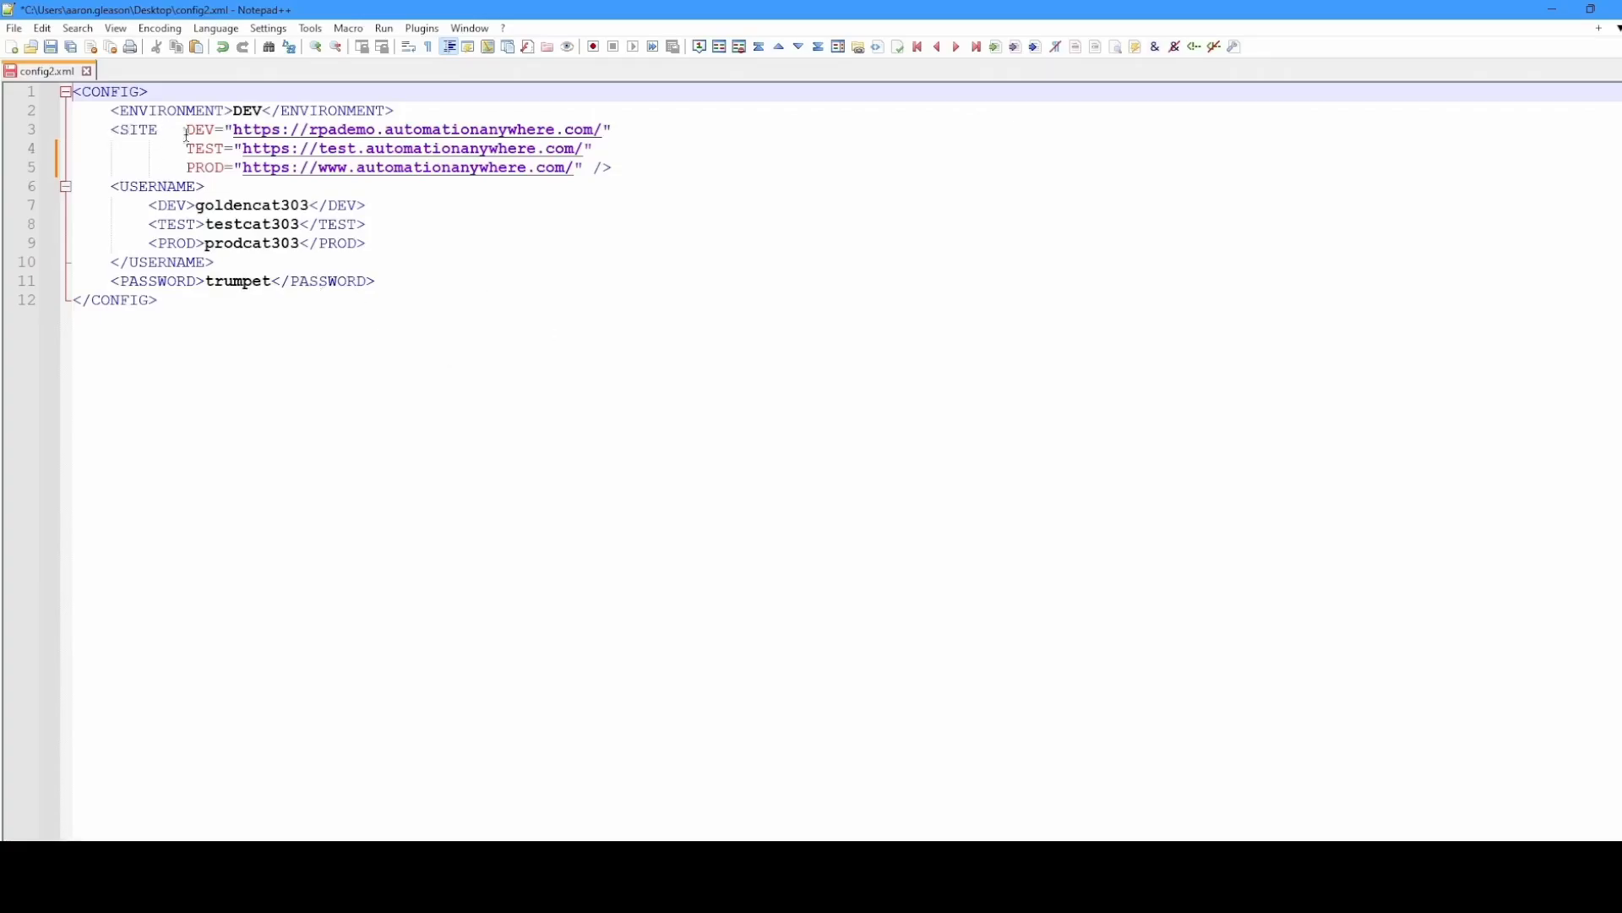
click(1552, 10)
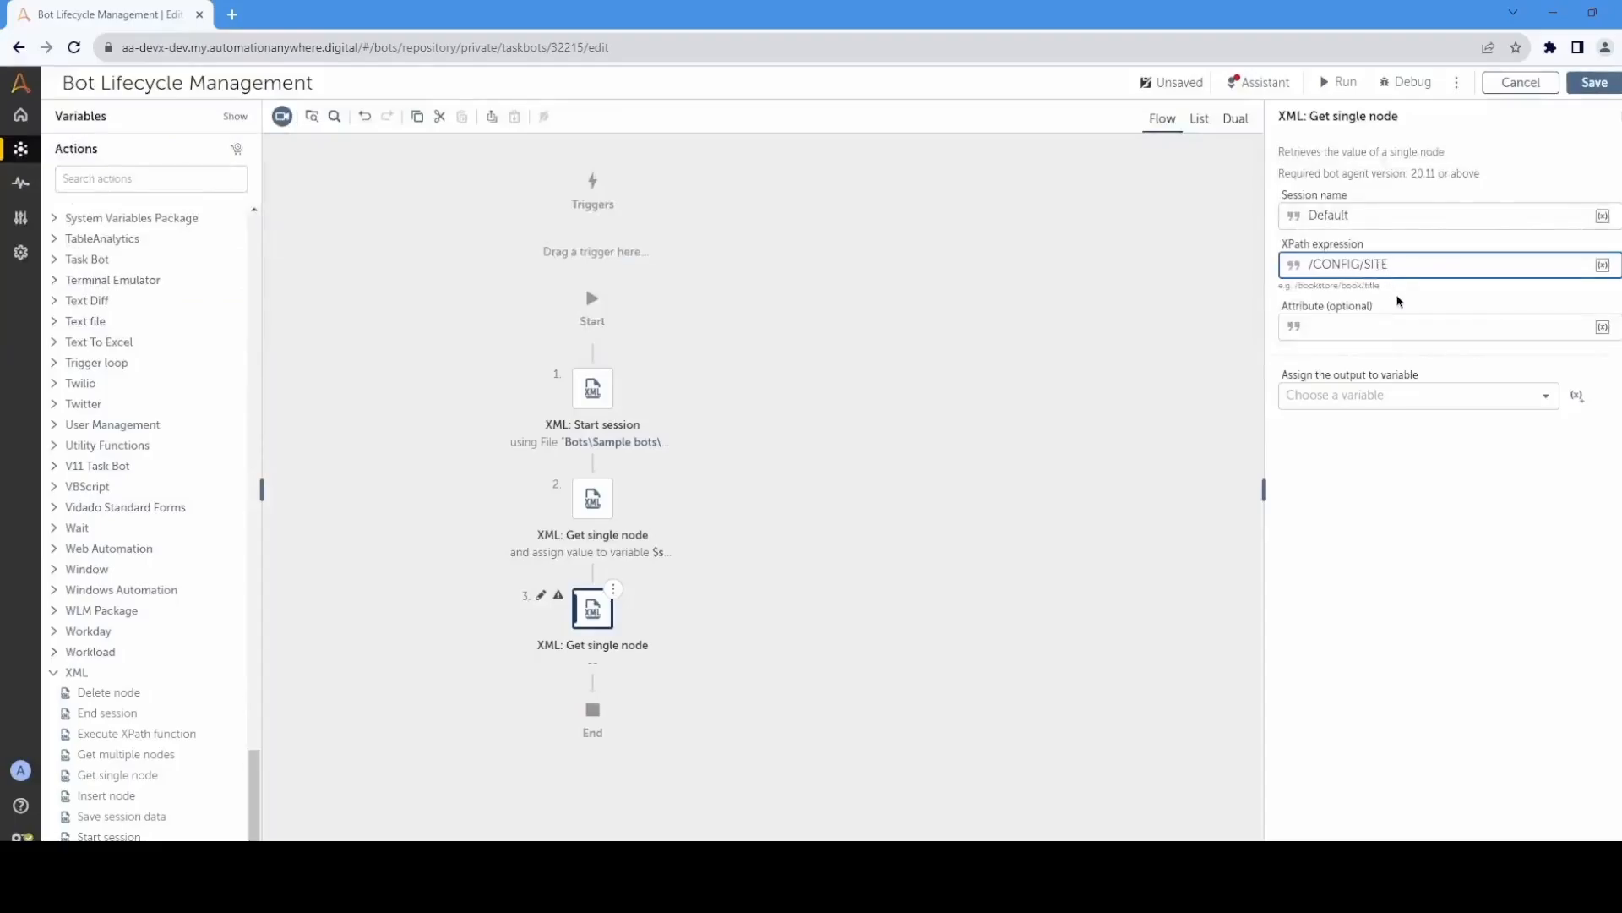
Step: Insert the sEnvironment variable as the SITE node's attribute and assign the output to sWebsite
click(1603, 327)
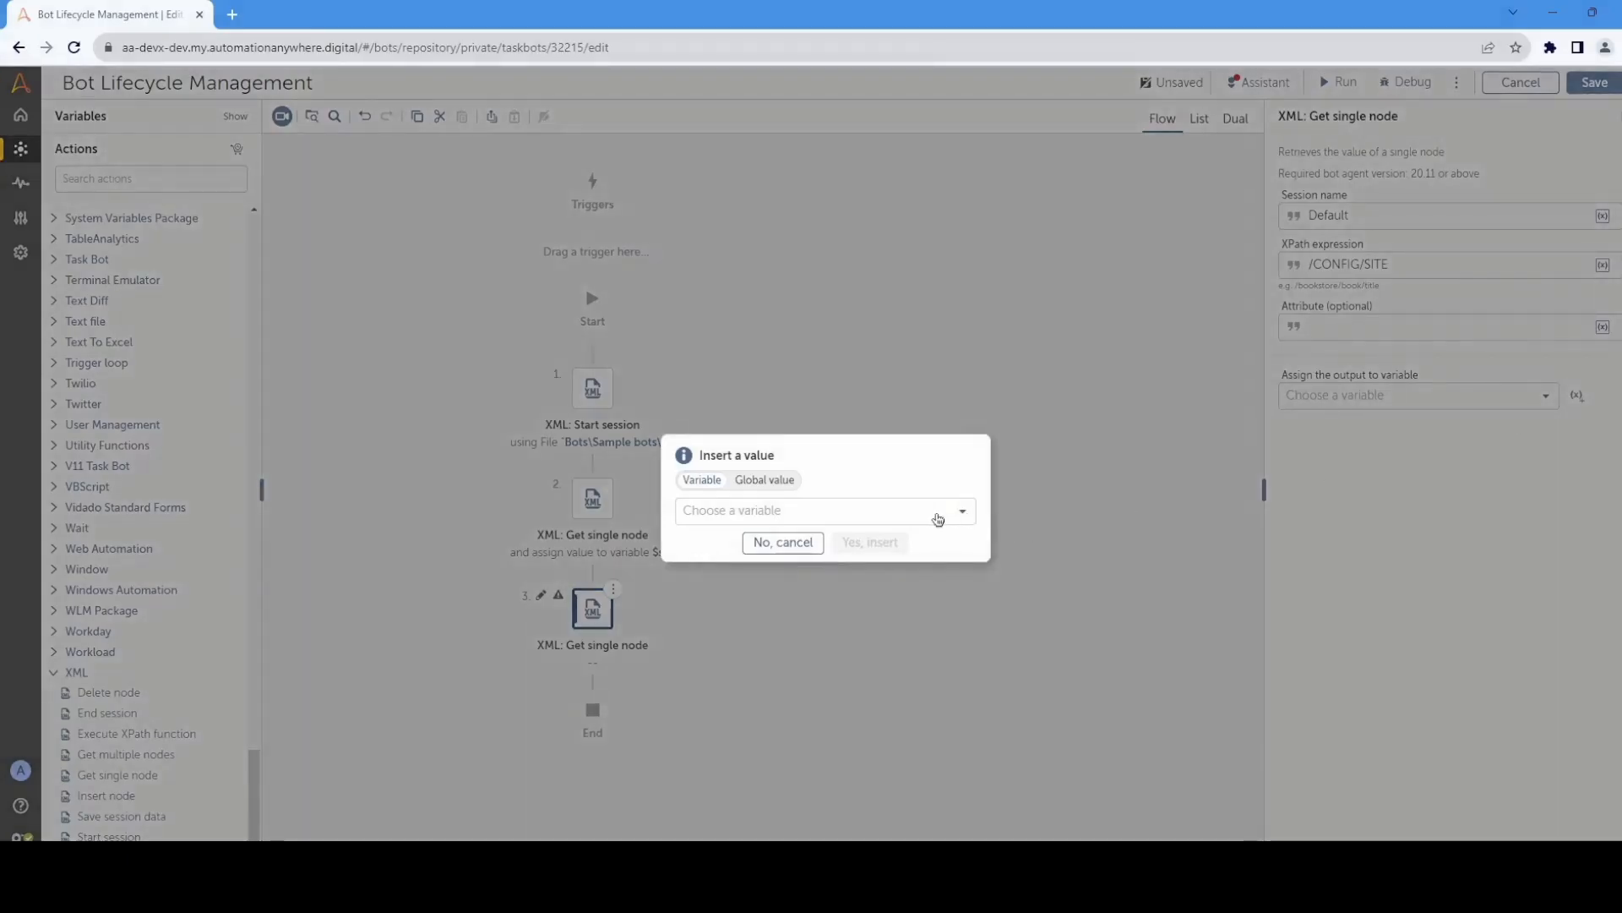
click(938, 512)
click(808, 638)
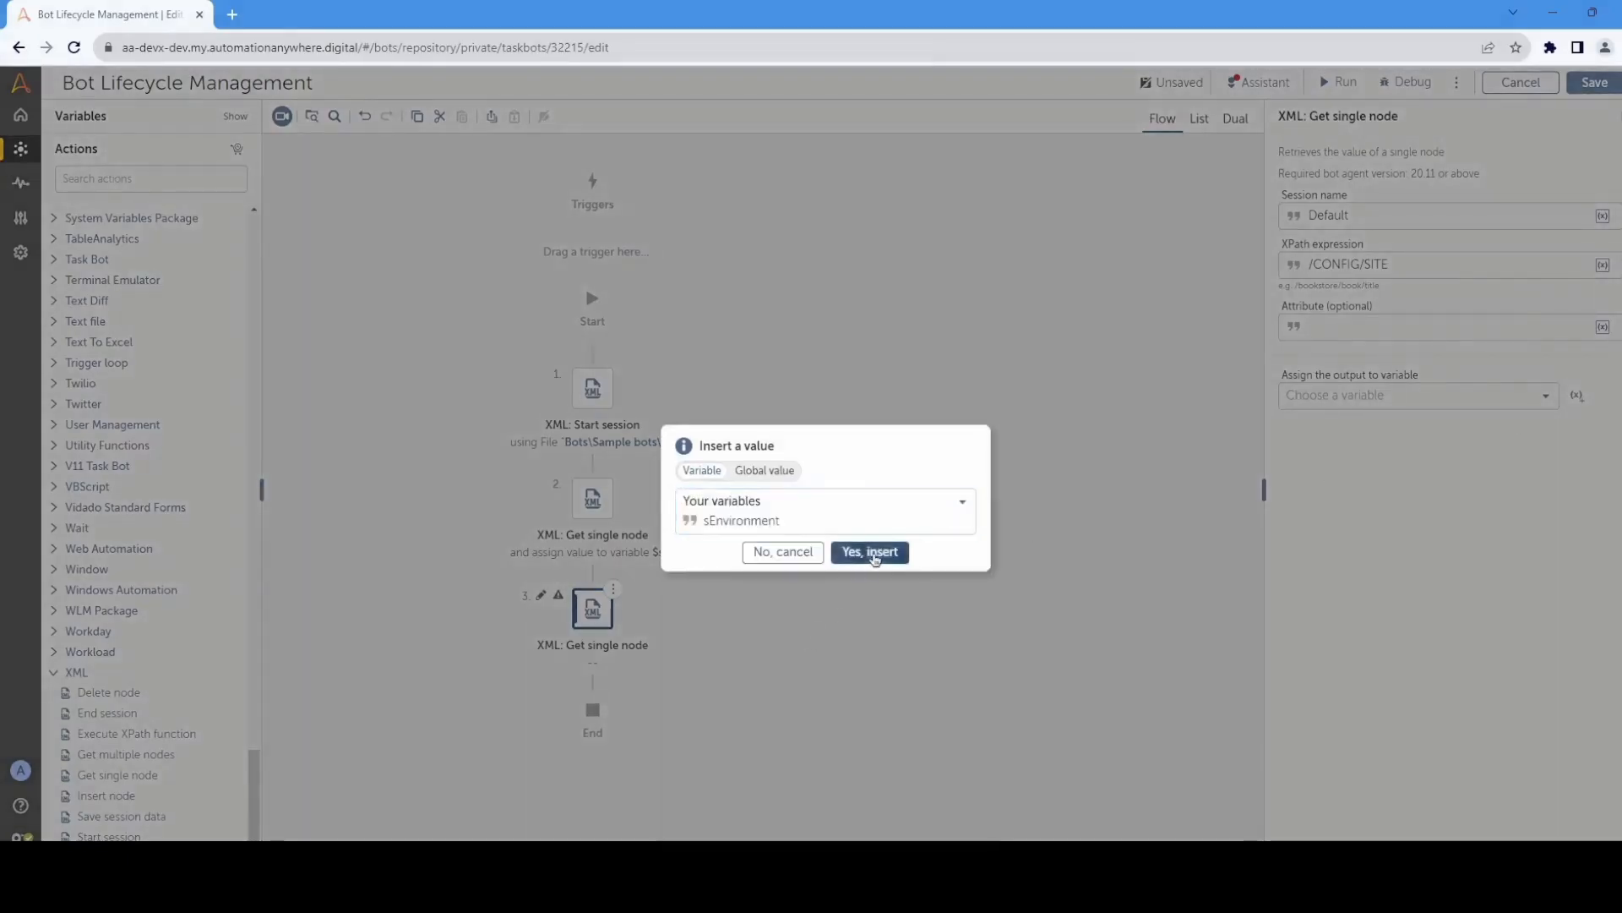
click(873, 552)
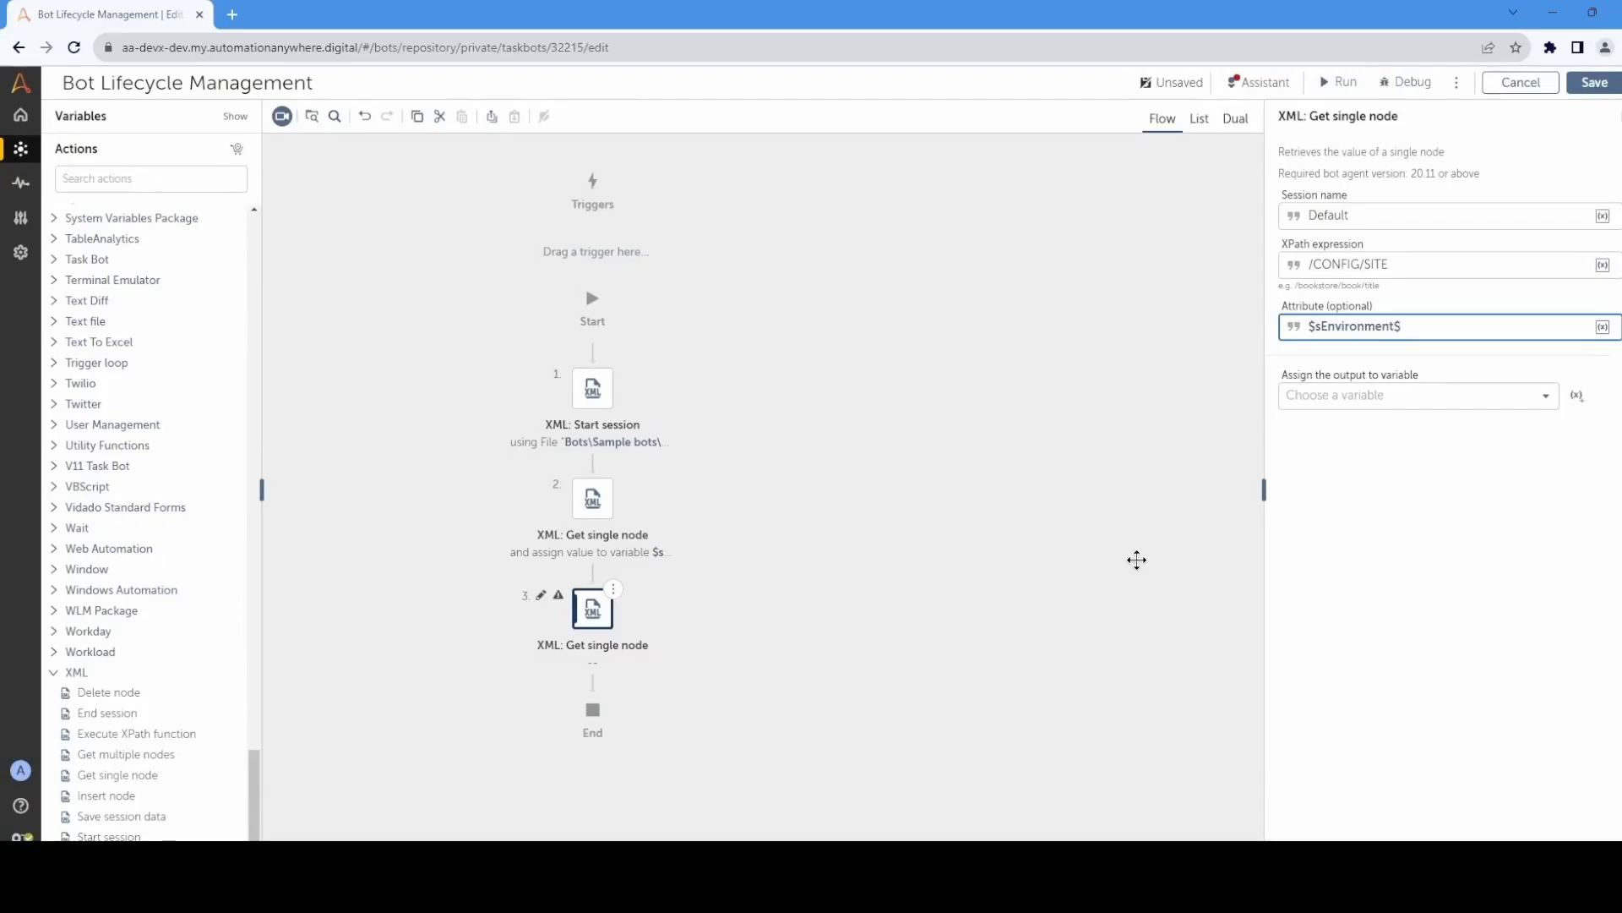
click(1544, 398)
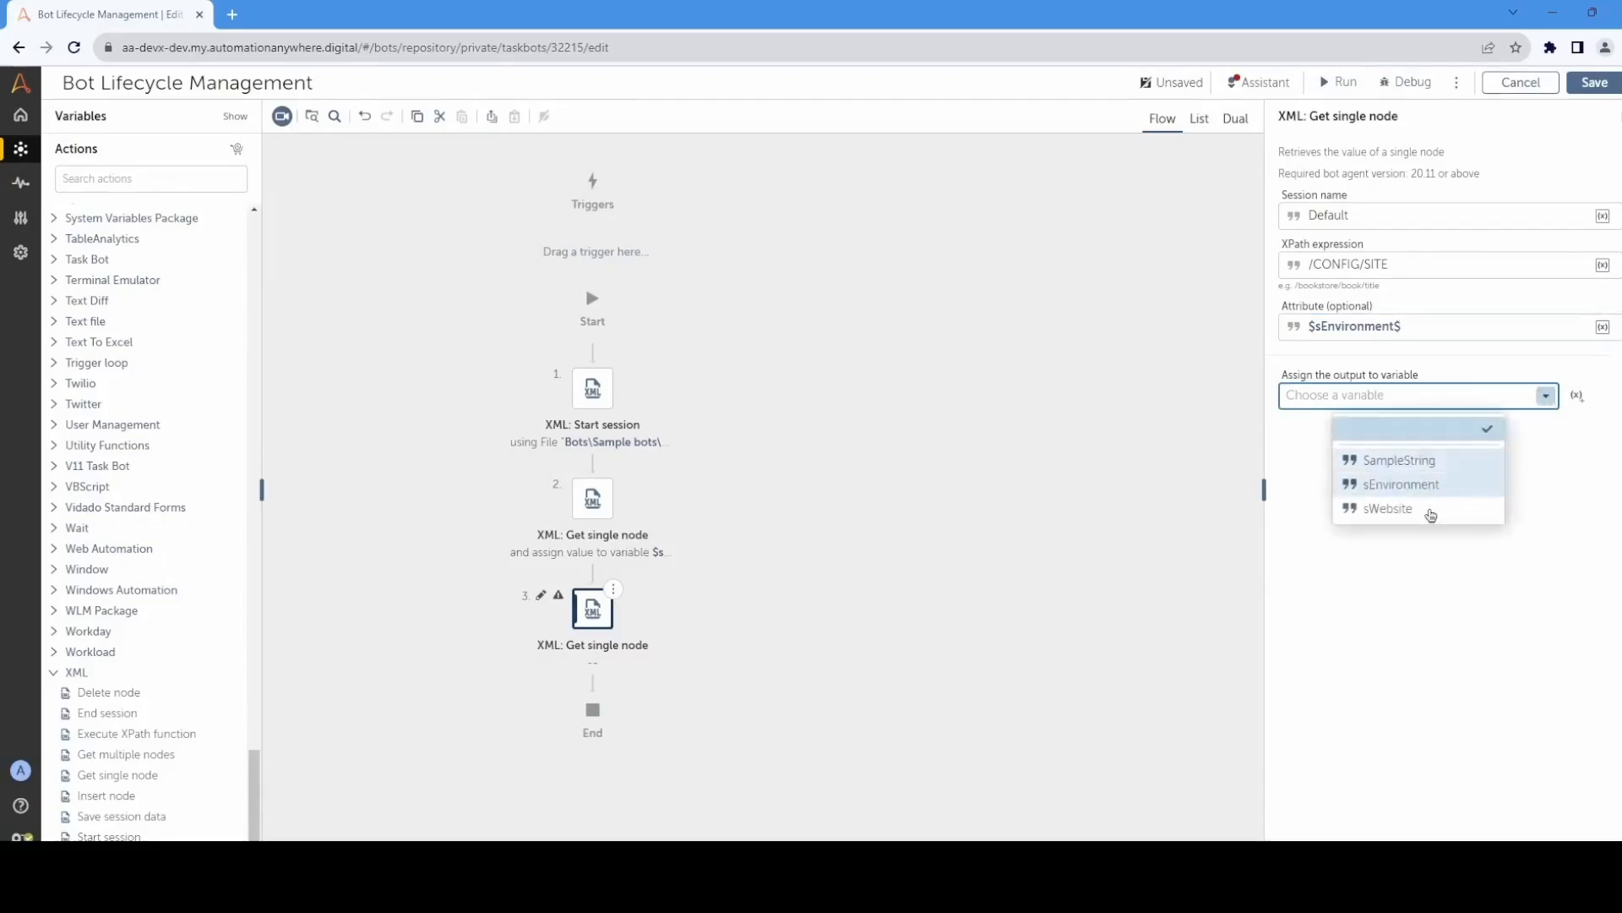
click(1428, 510)
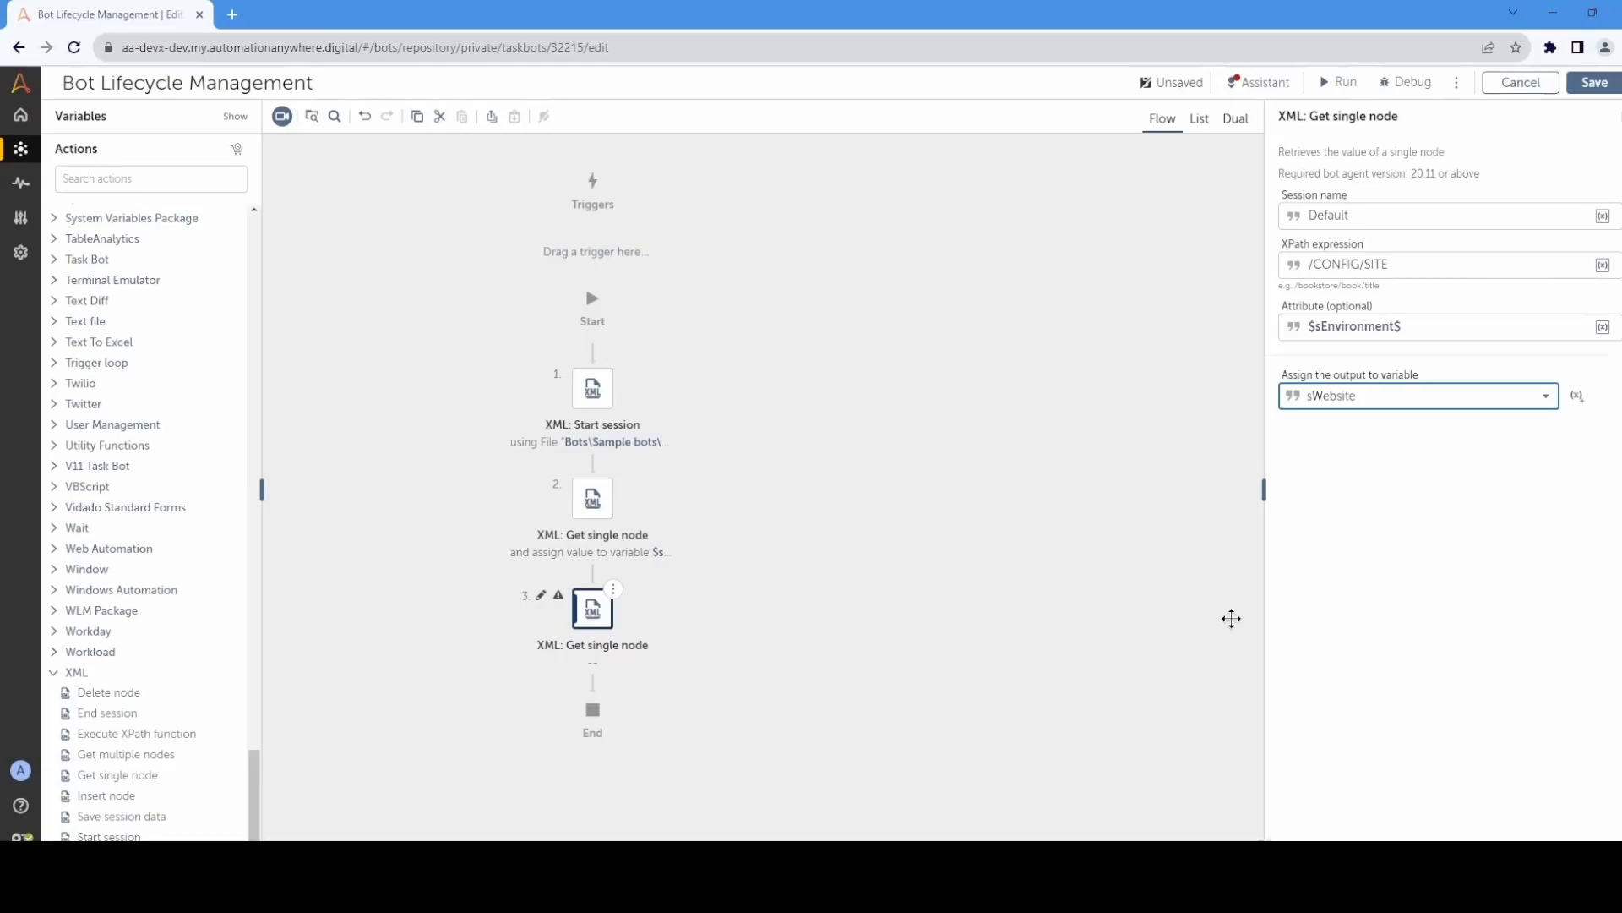
click(1164, 523)
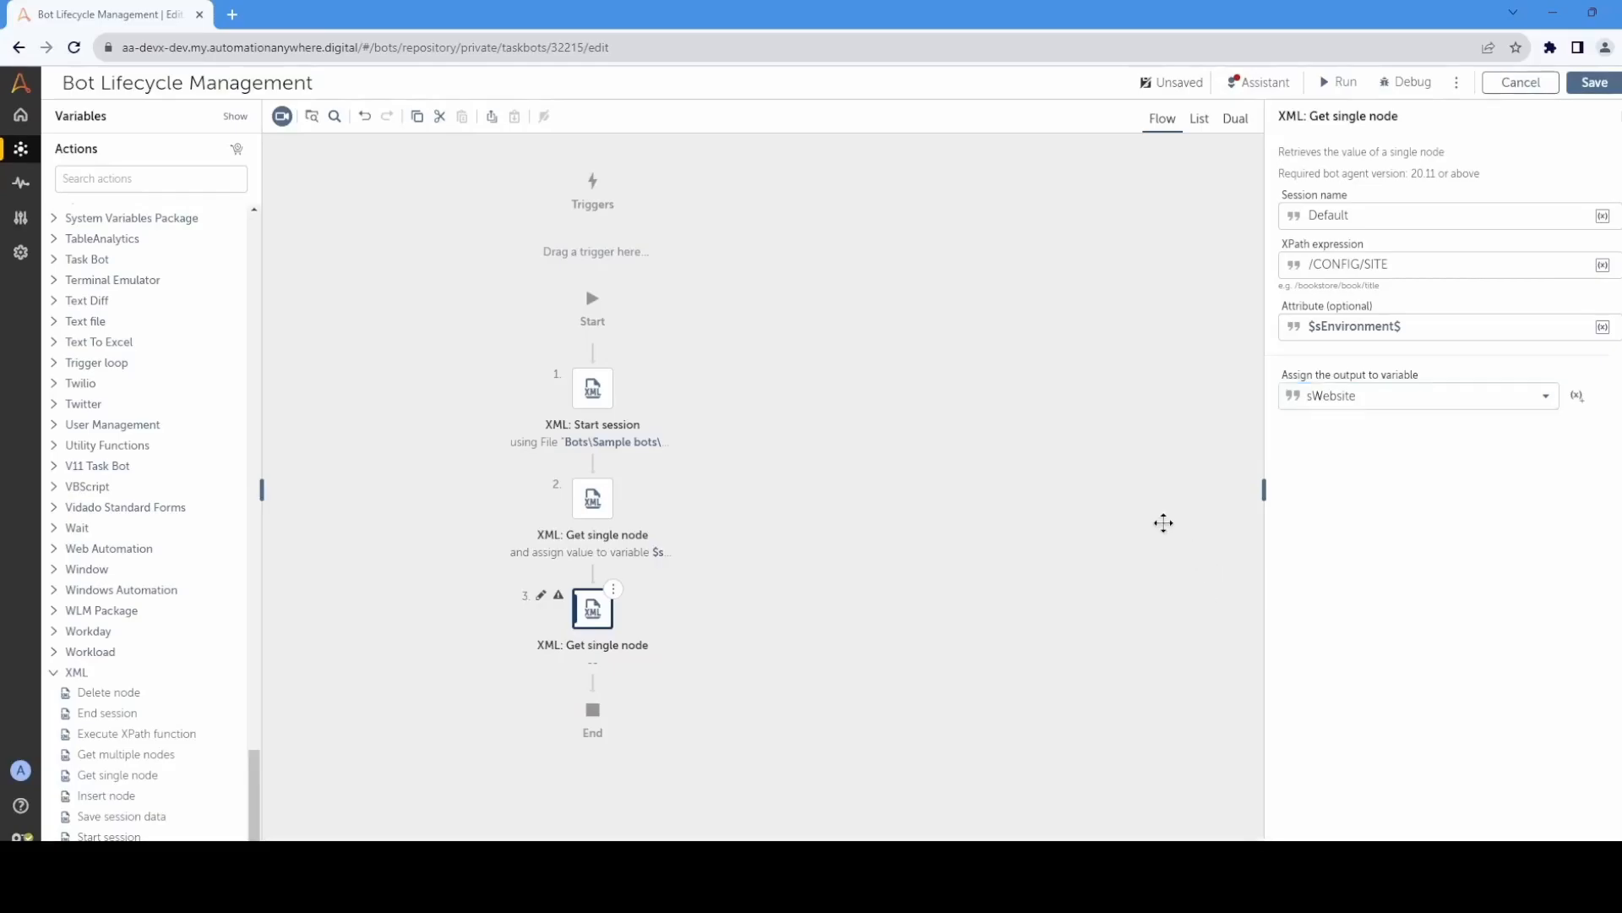
Step: Add a third XML Get single node action with the XPath expression /CONFIG/USERNAME/$sEnvironment$
drag(144, 775, 720, 717)
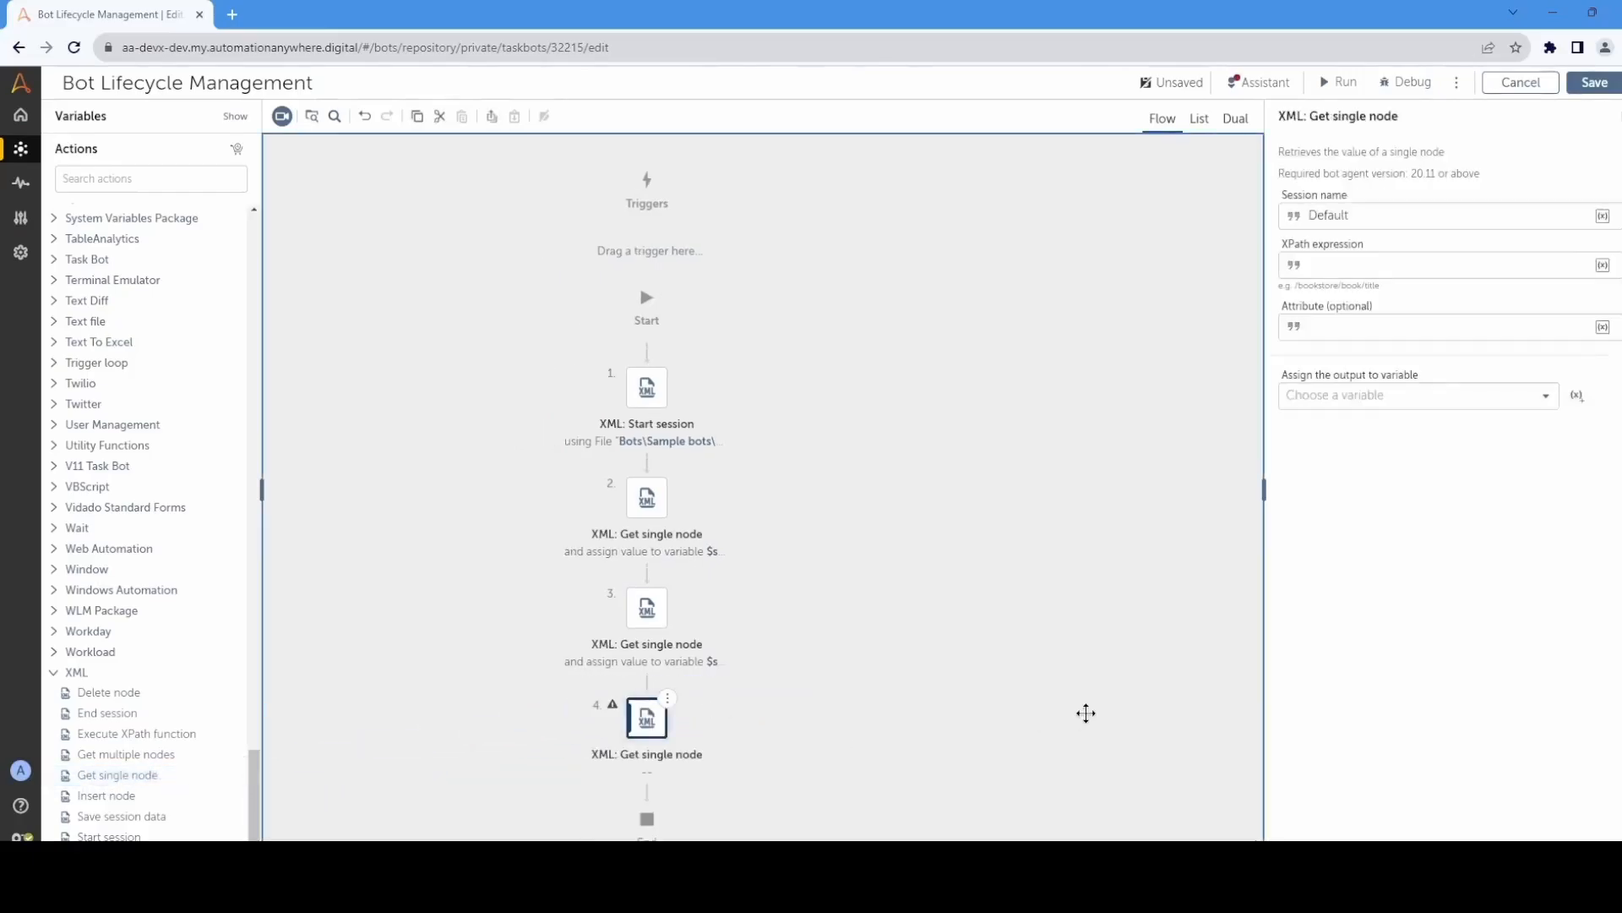
click(1352, 267)
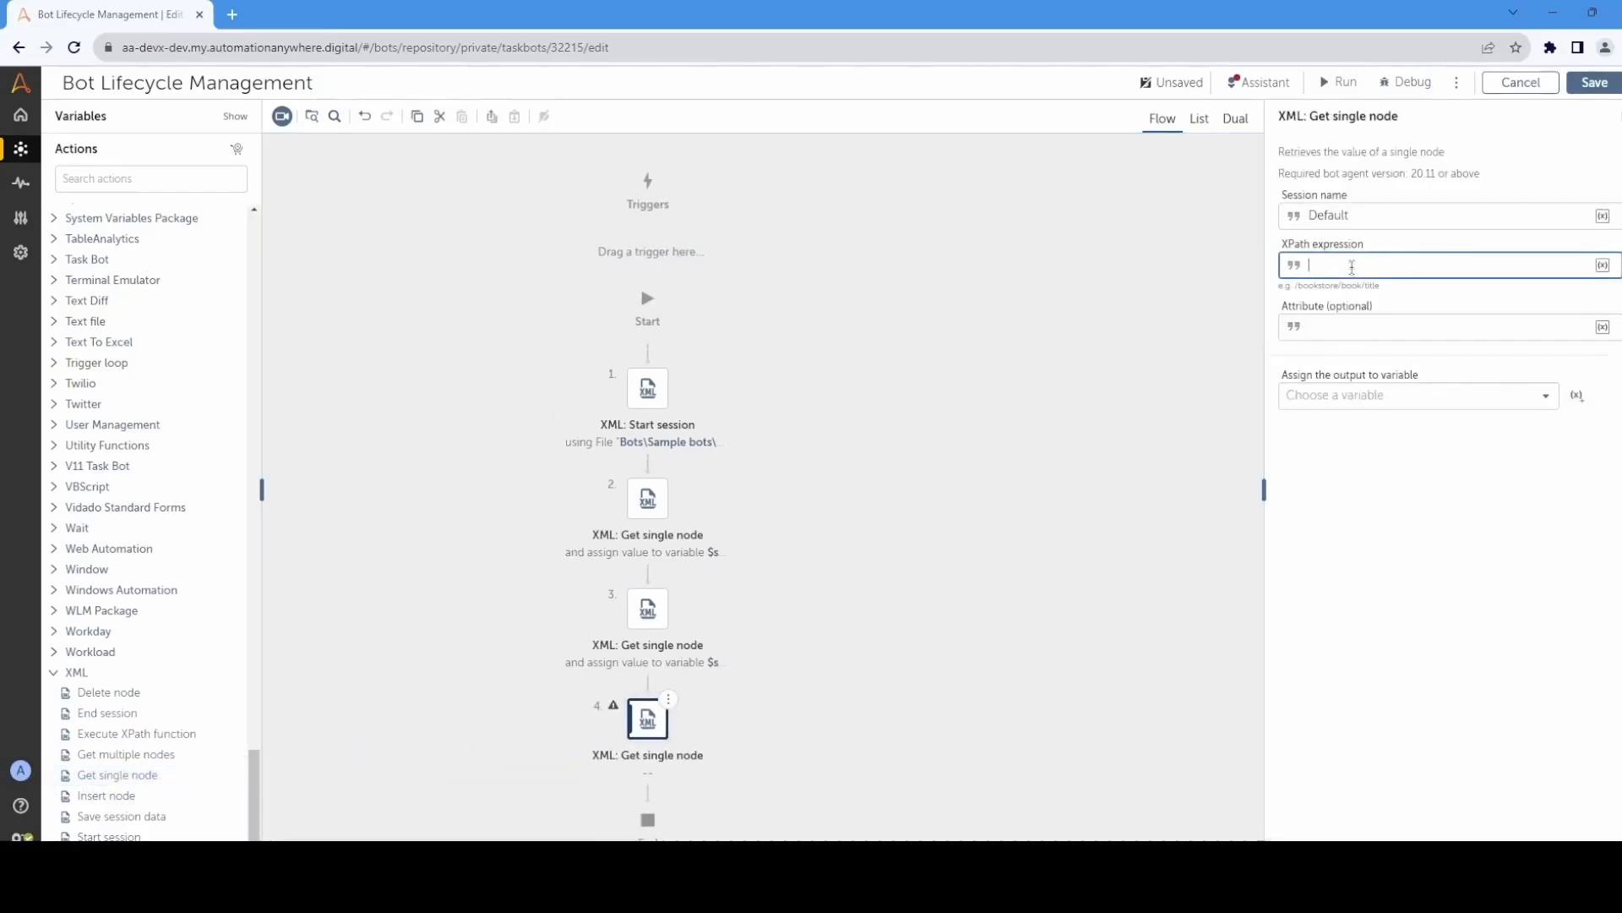
text(/CONFIG/)
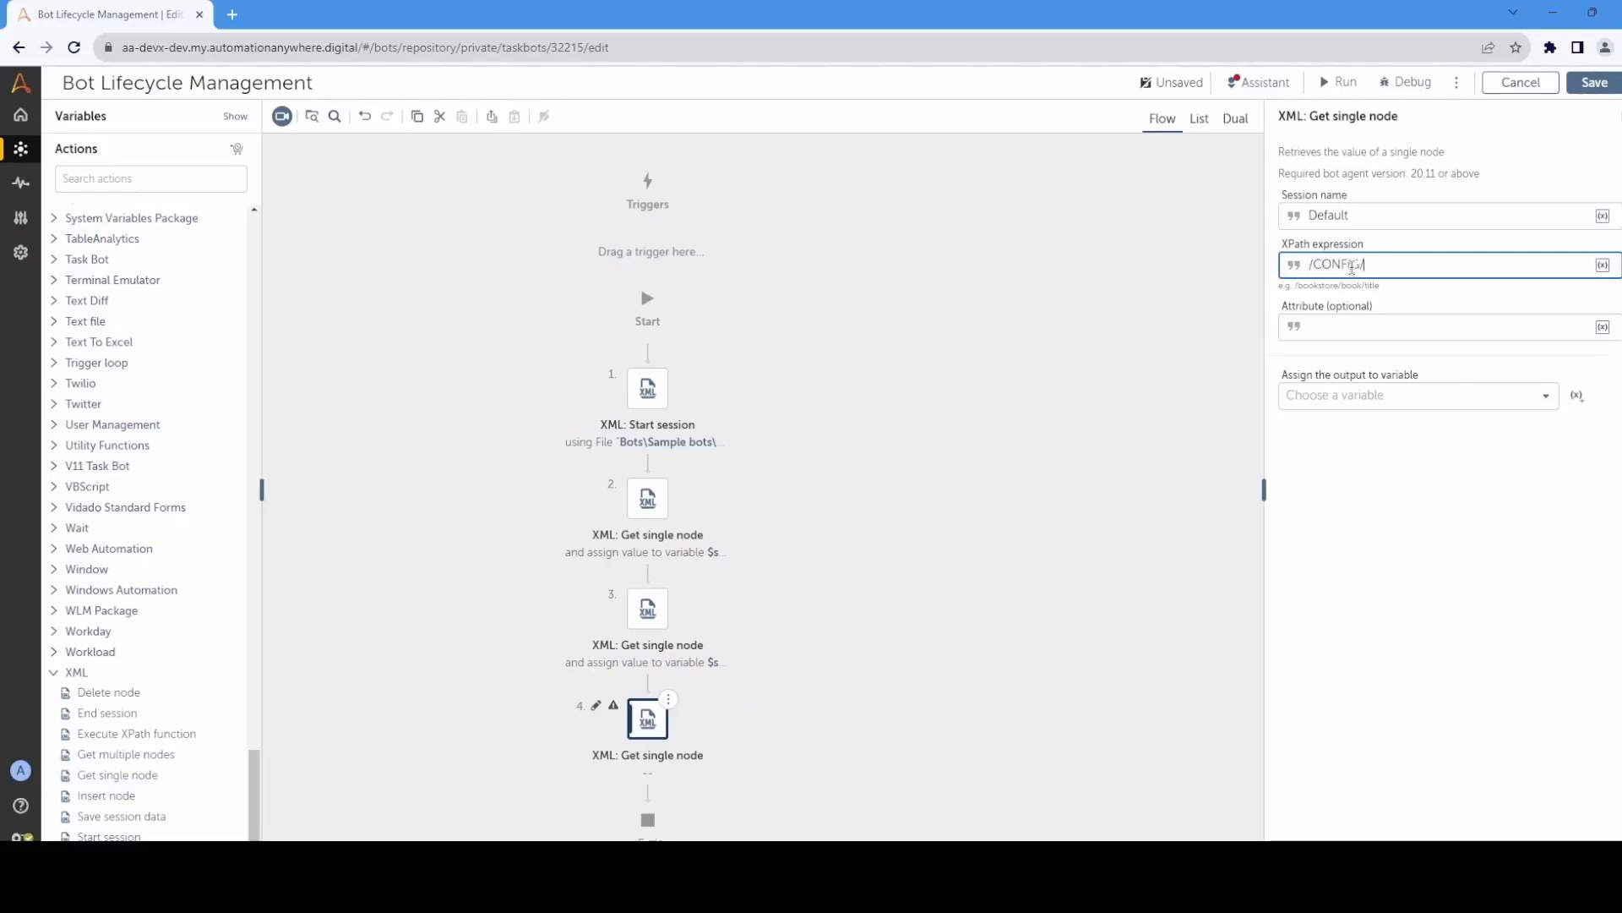
text(USERNAME/)
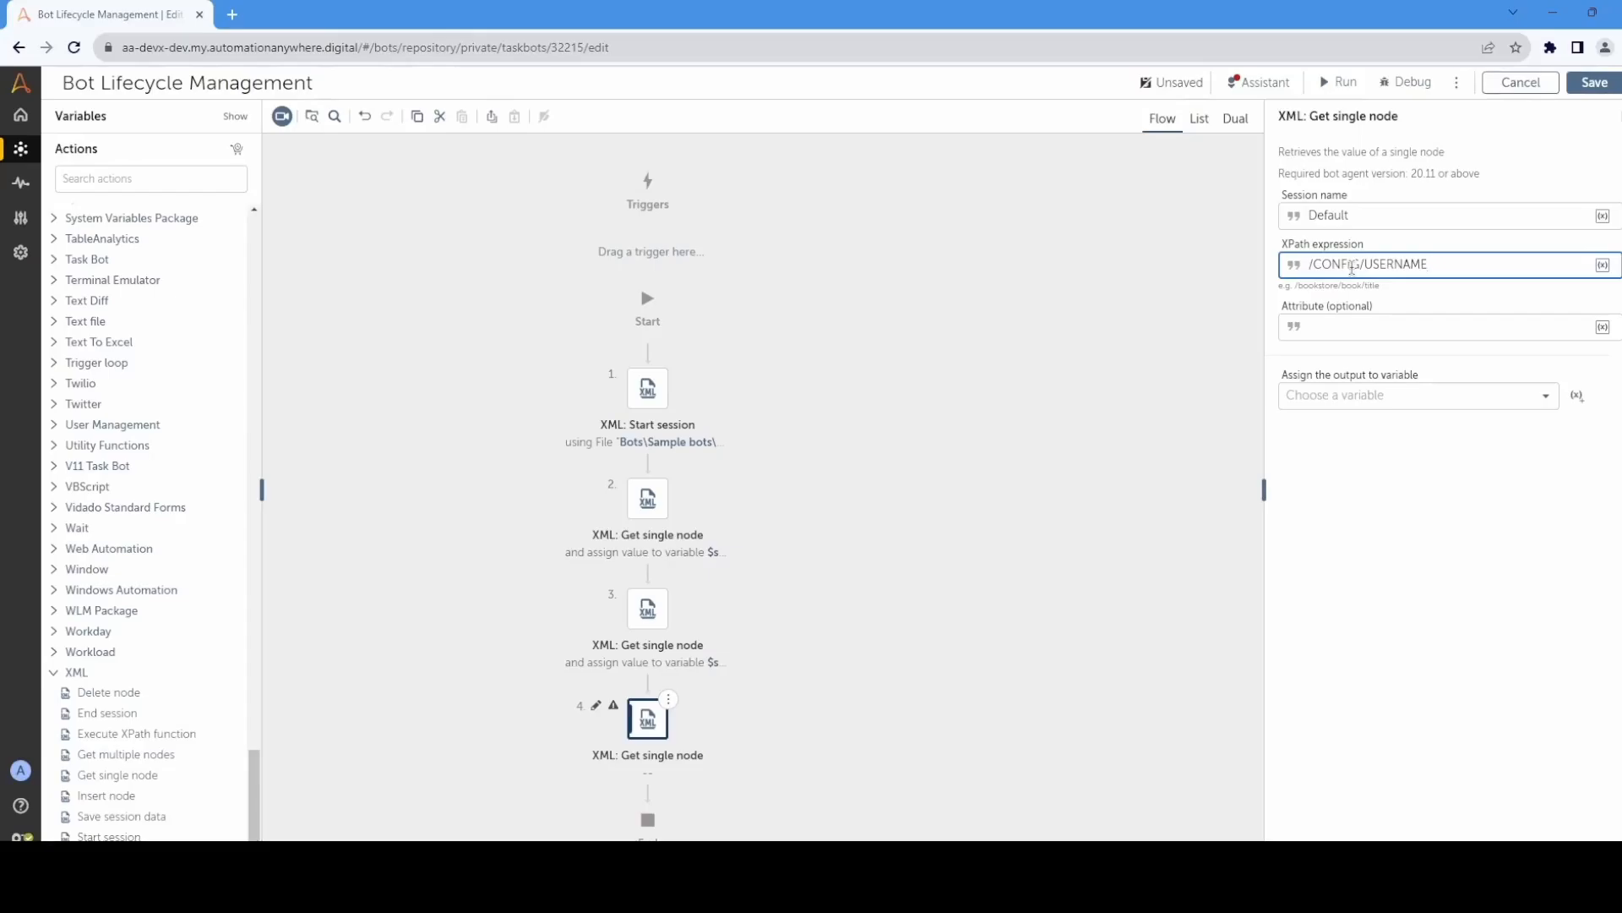
click(1601, 265)
click(912, 526)
click(814, 635)
click(877, 549)
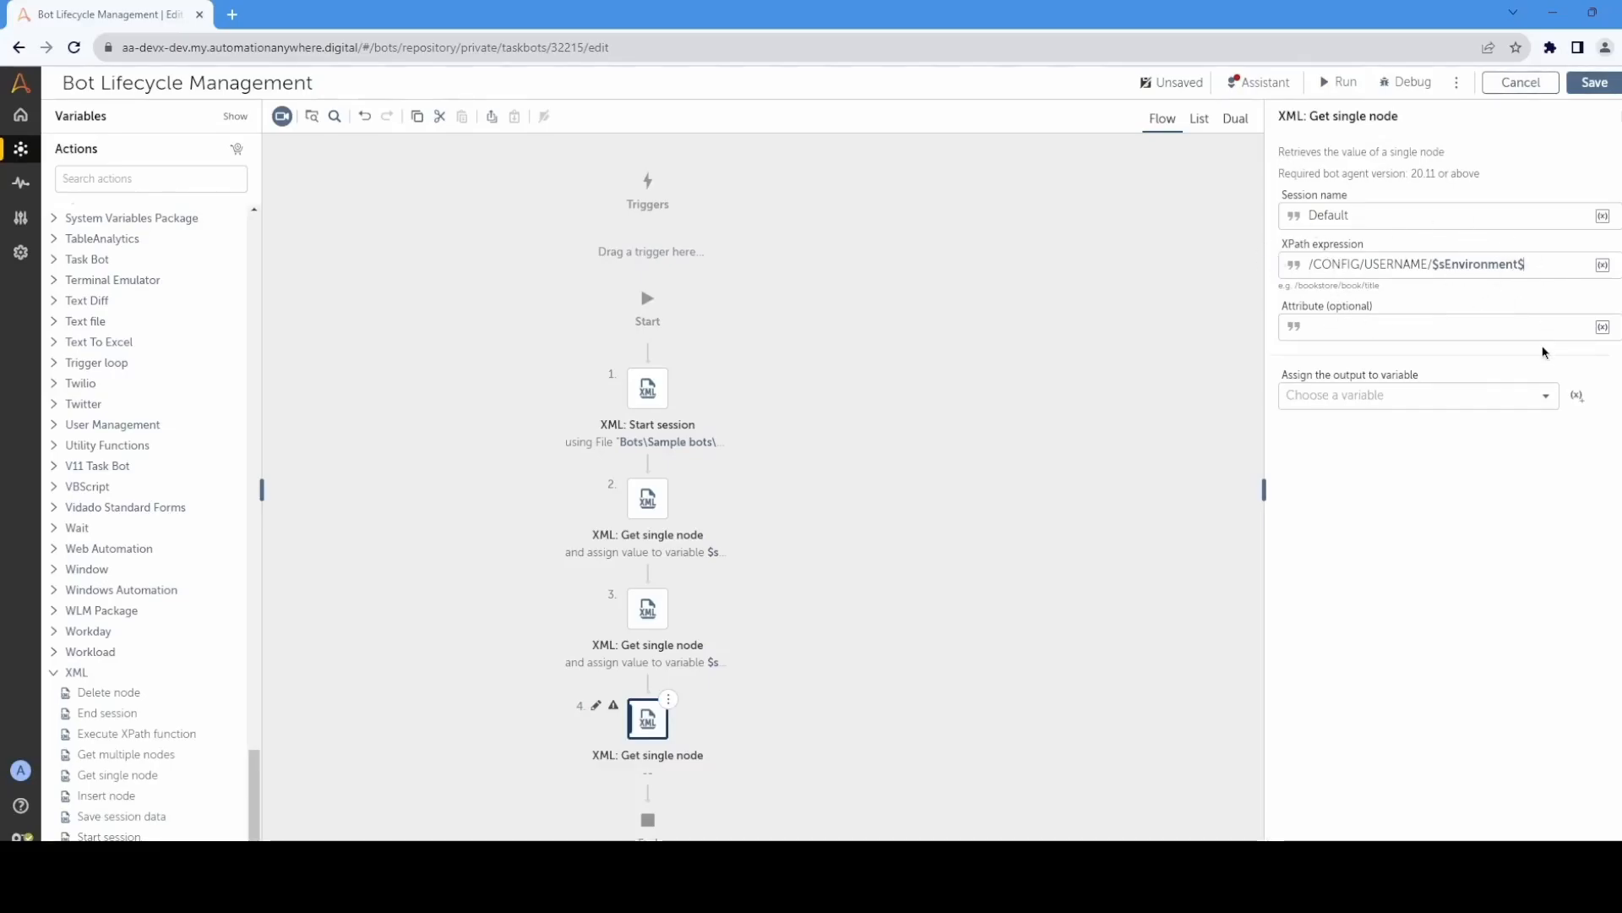
Step: Create a string variable sUsername and assign the output of the USERNAME Get single node action to it
click(1577, 395)
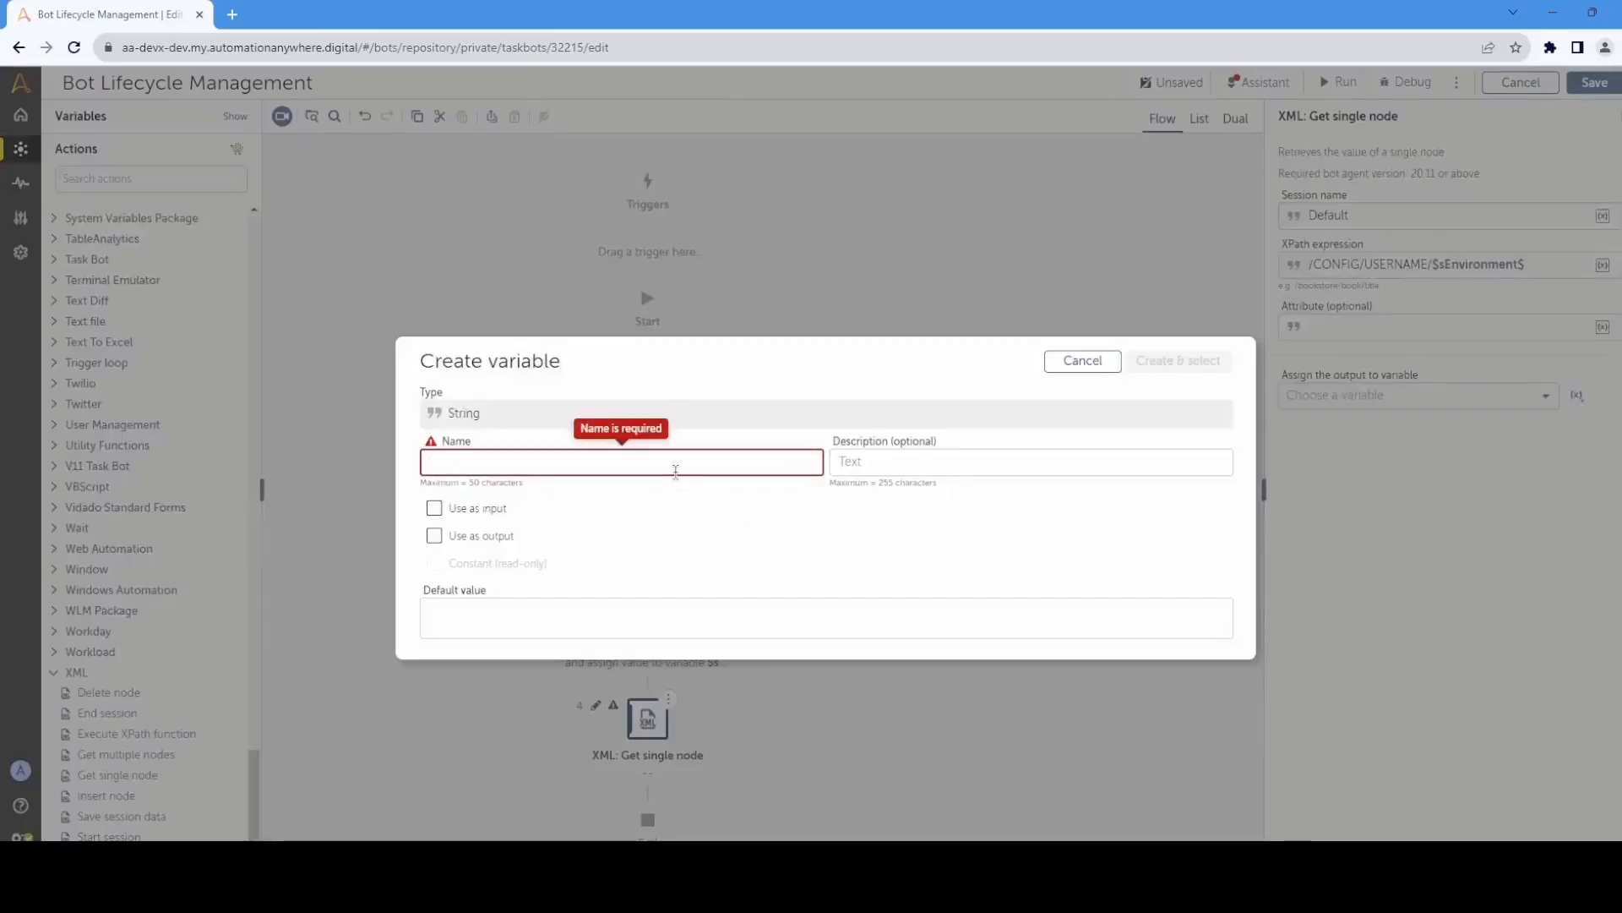
text(sUsername)
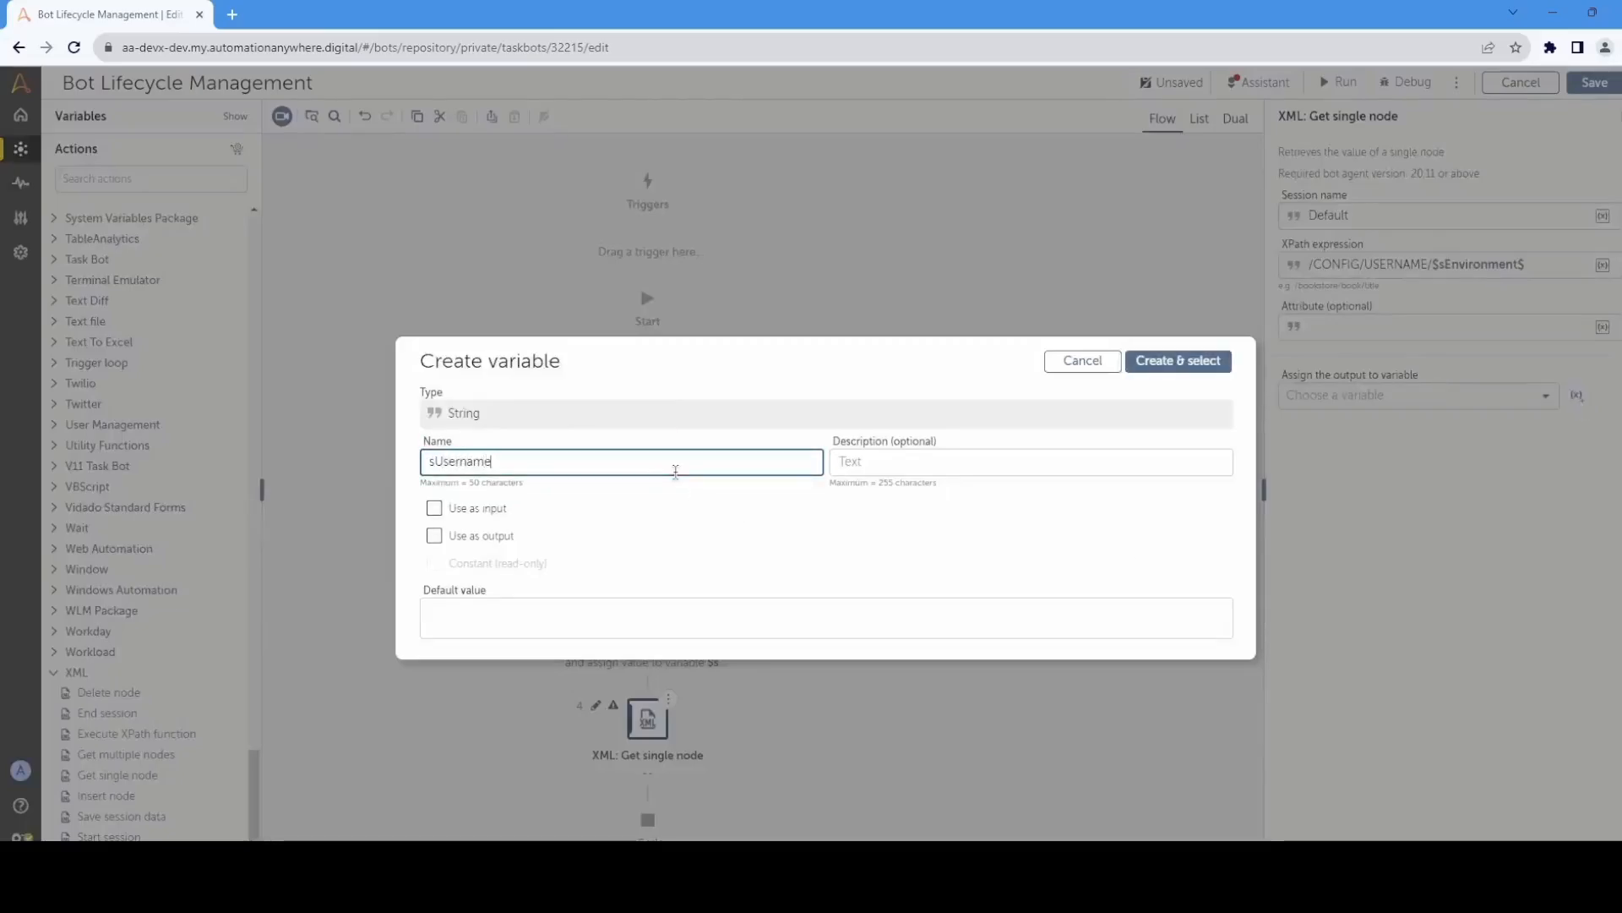
click(1182, 361)
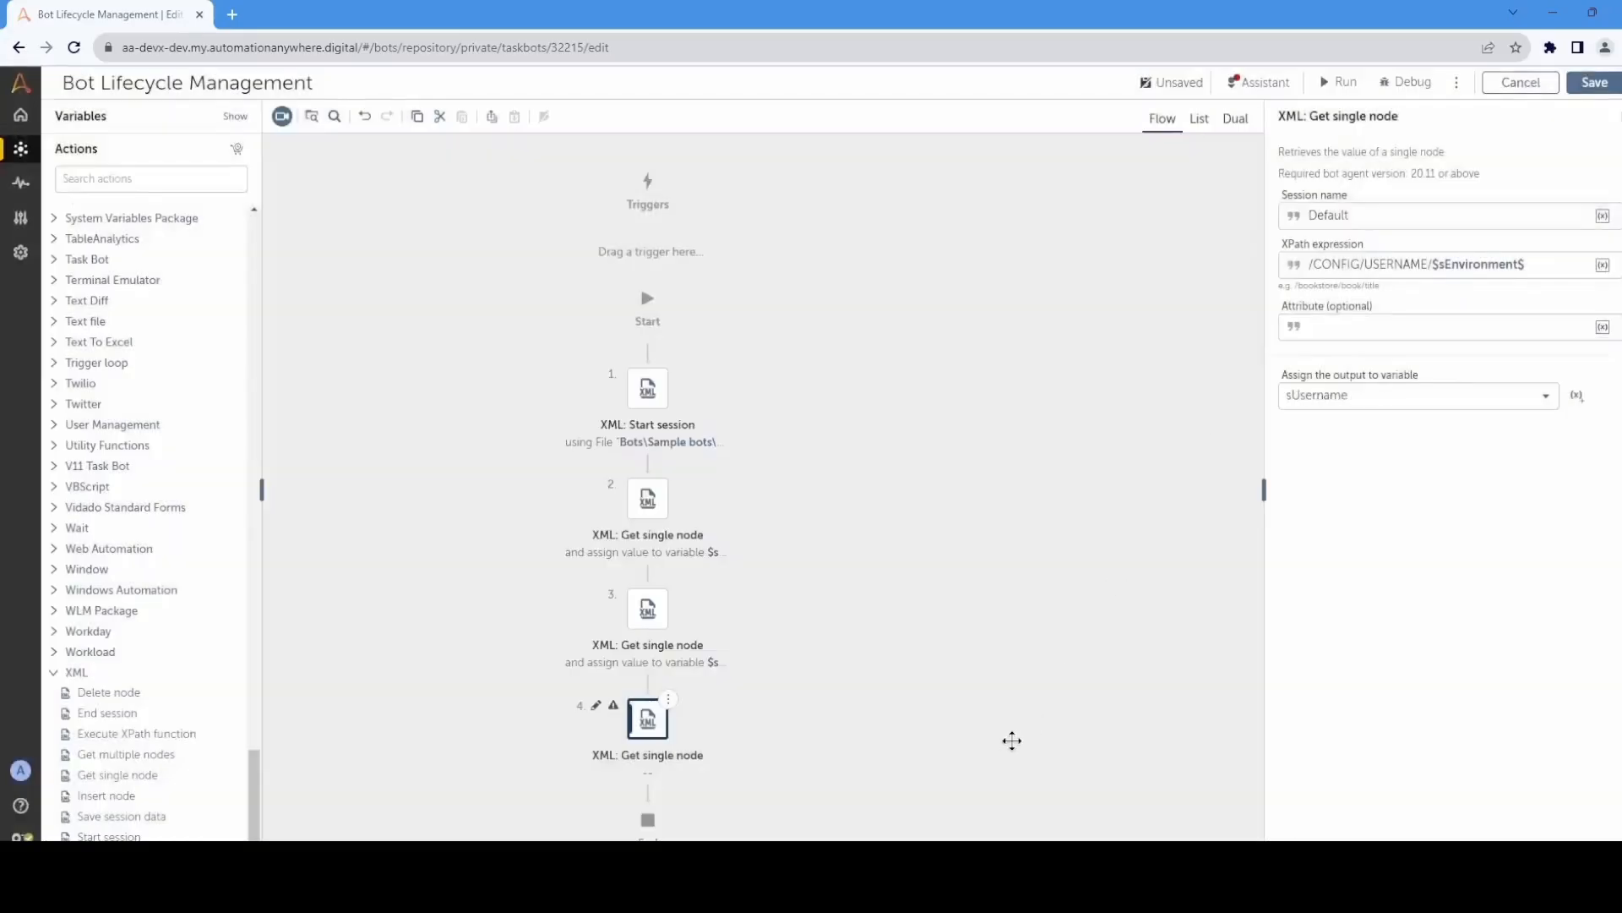
click(997, 720)
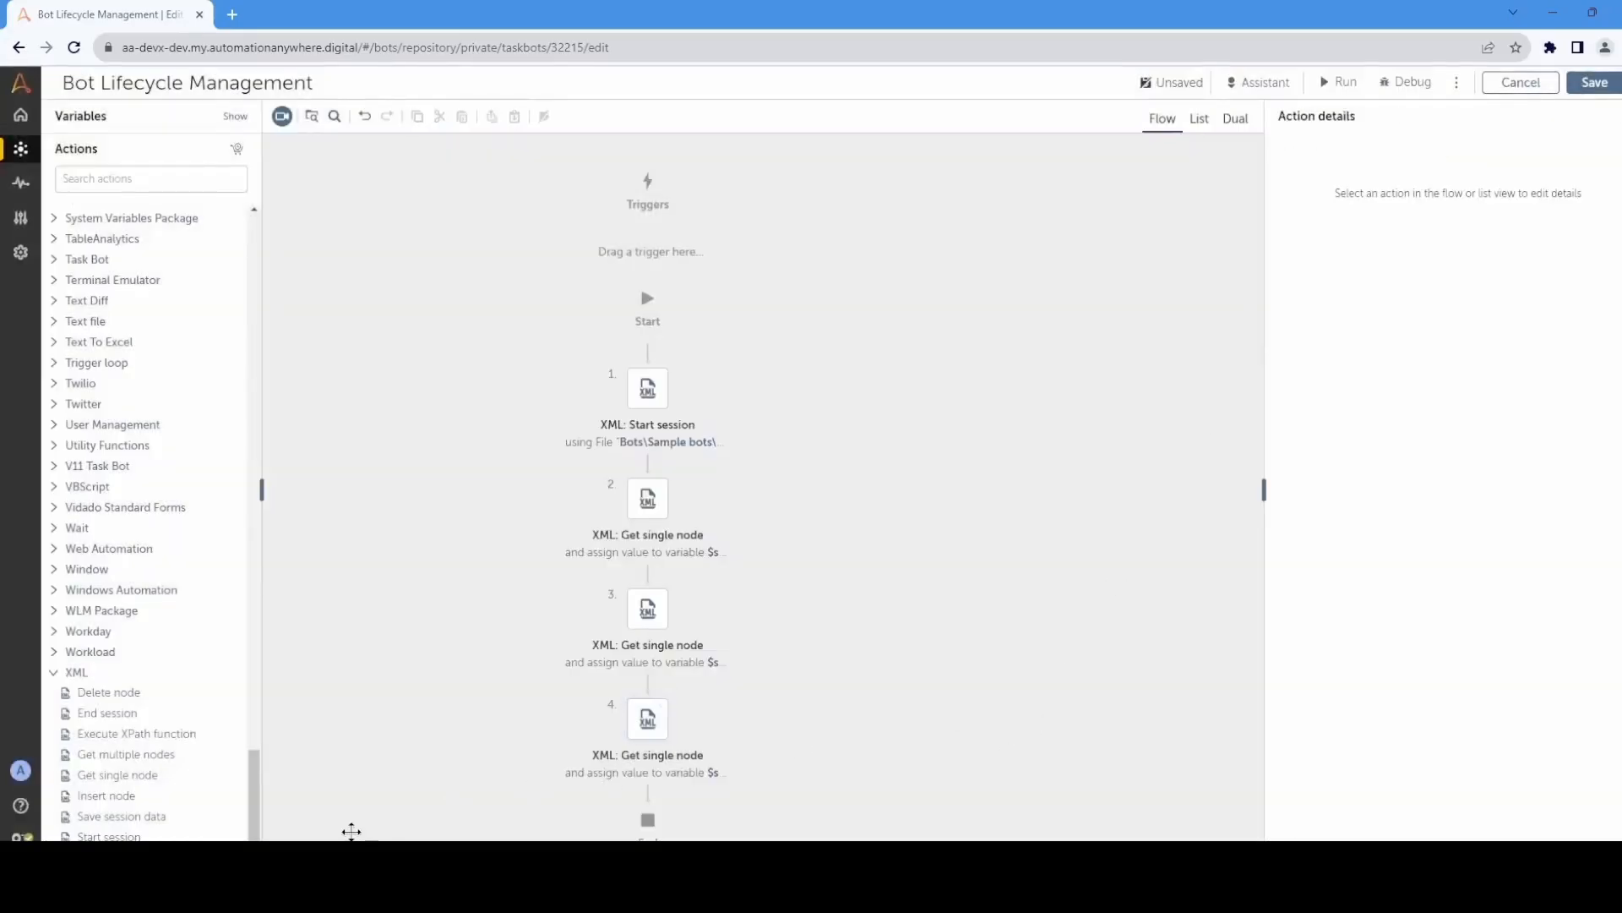
Step: Add a fourth XML Get single node action with XPath expression /CONFIG/PASSWORD, assigning its output to a new string variable sPassword
drag(109, 775, 663, 815)
click(1384, 258)
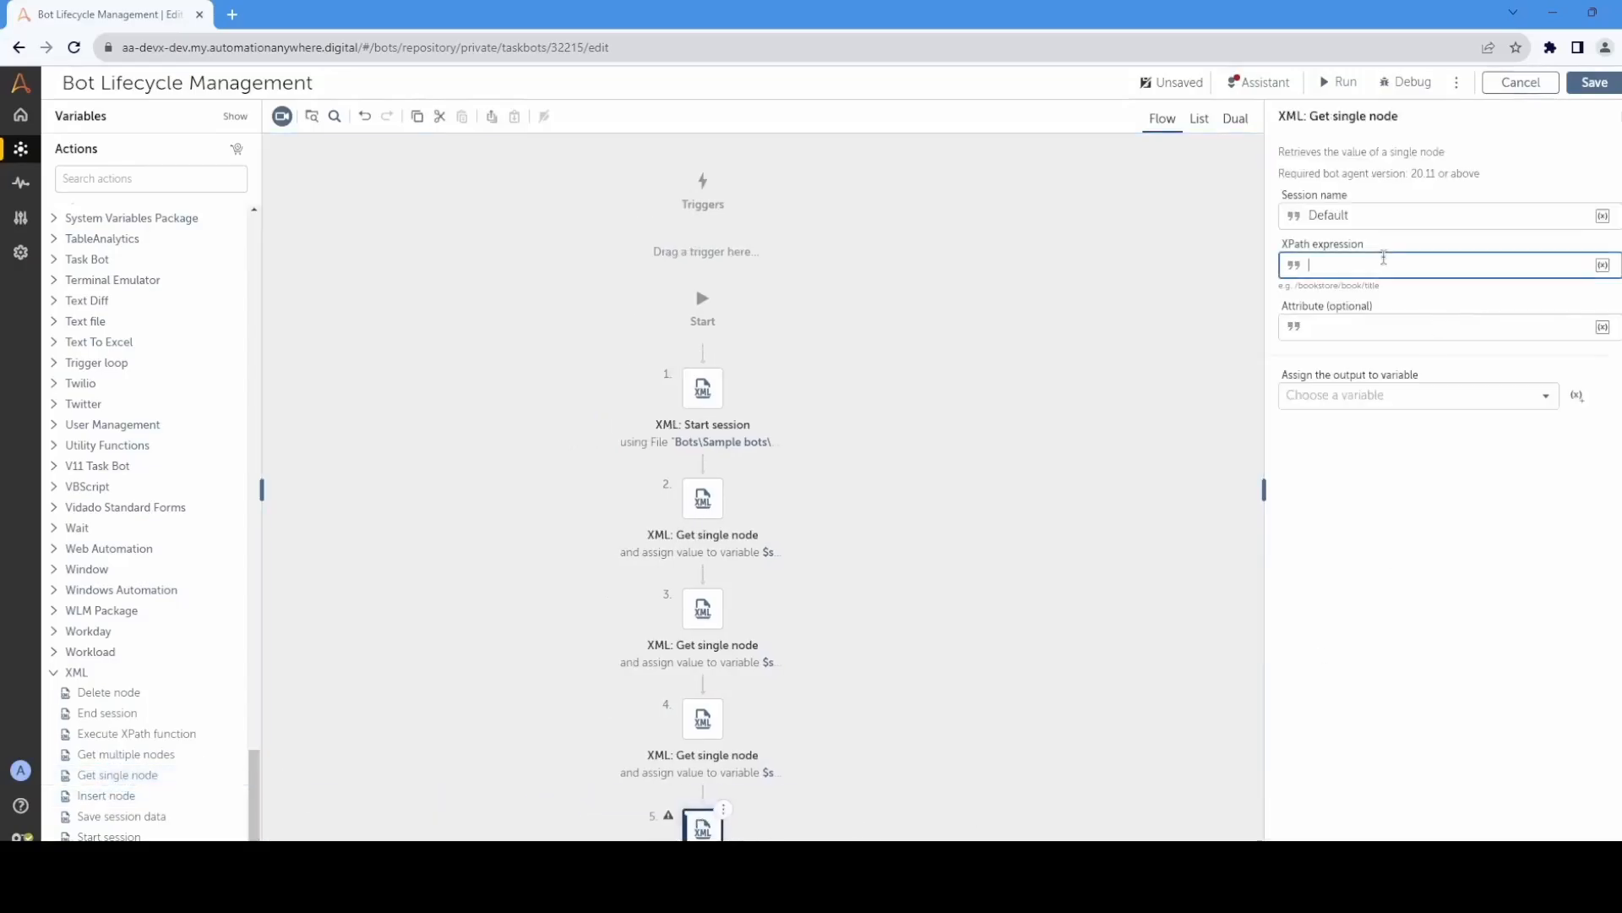
text(/CONFIG/PASSWORD)
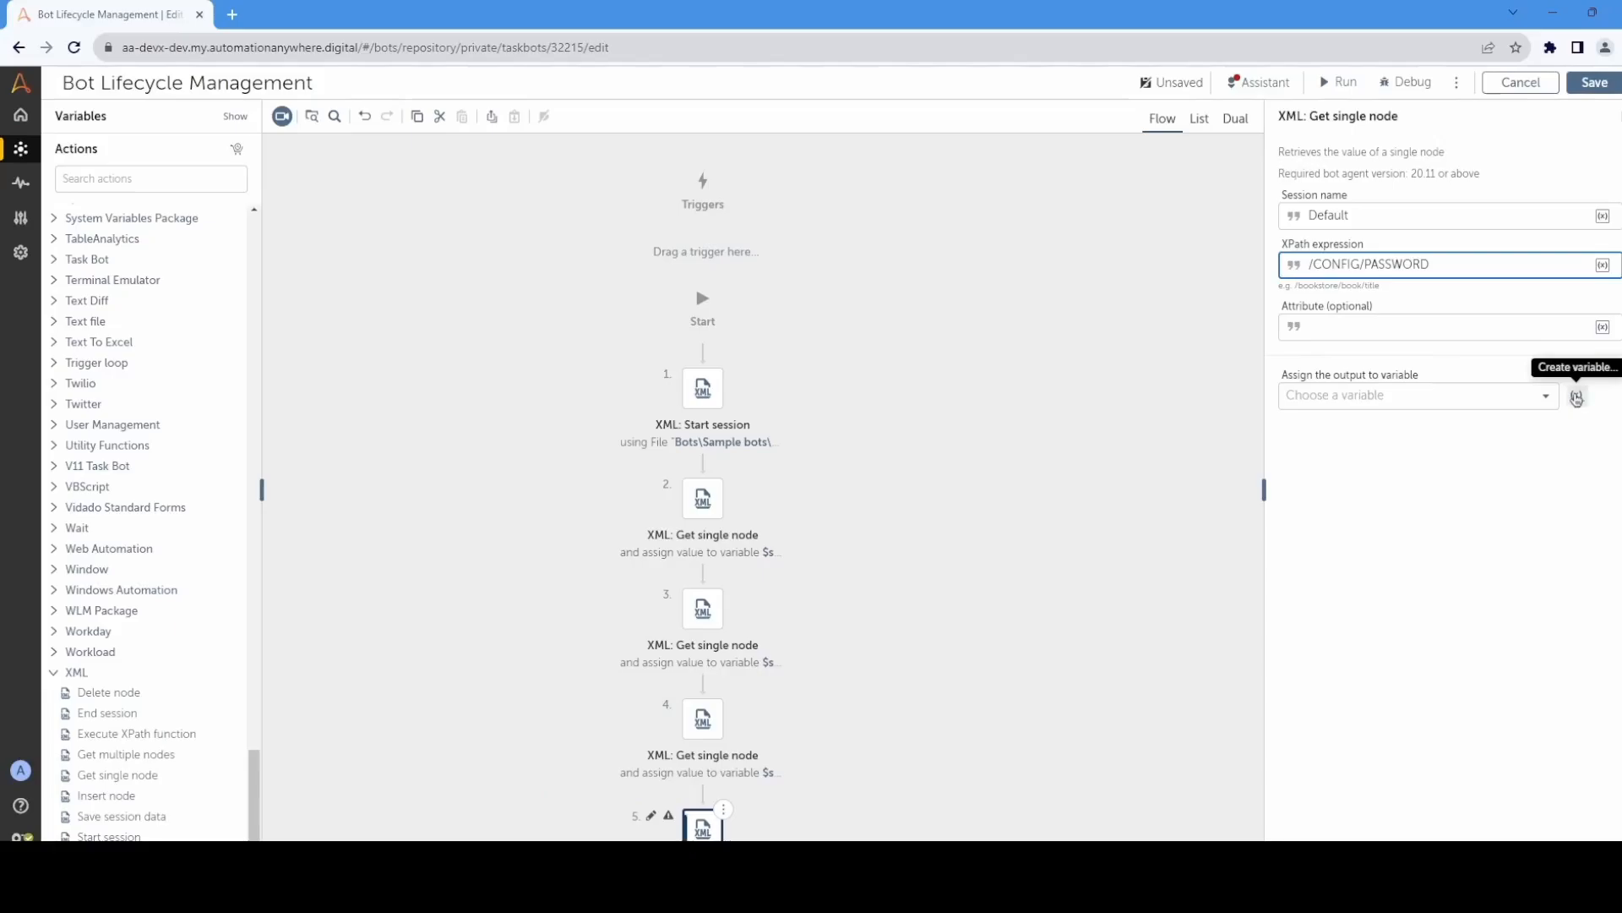
click(1577, 397)
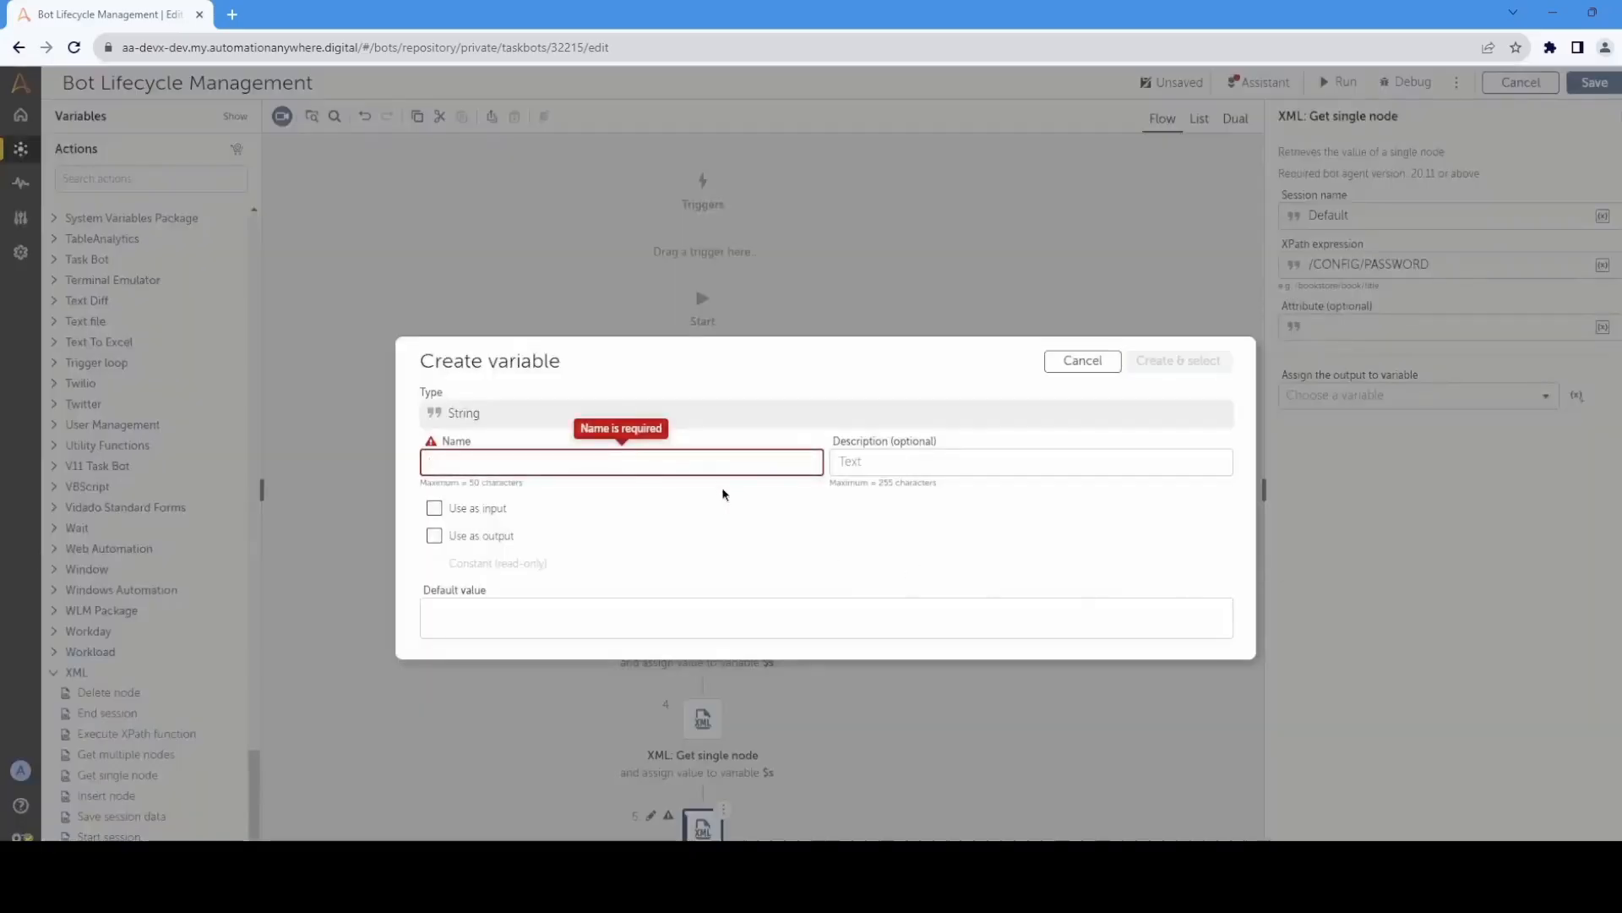
text(sPassword)
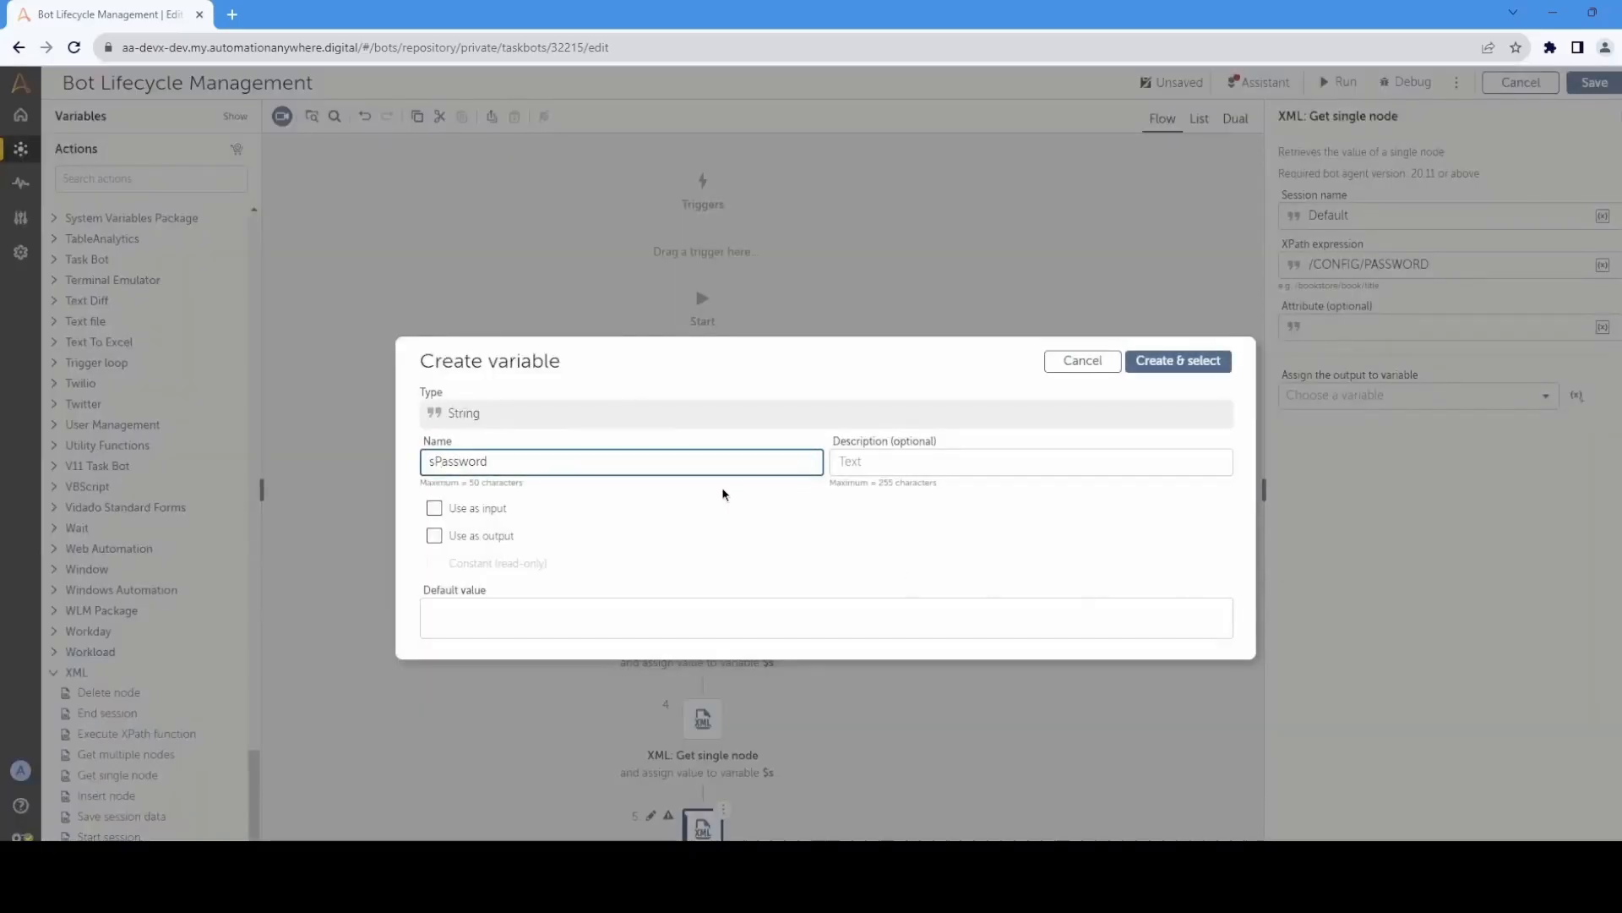
click(1162, 361)
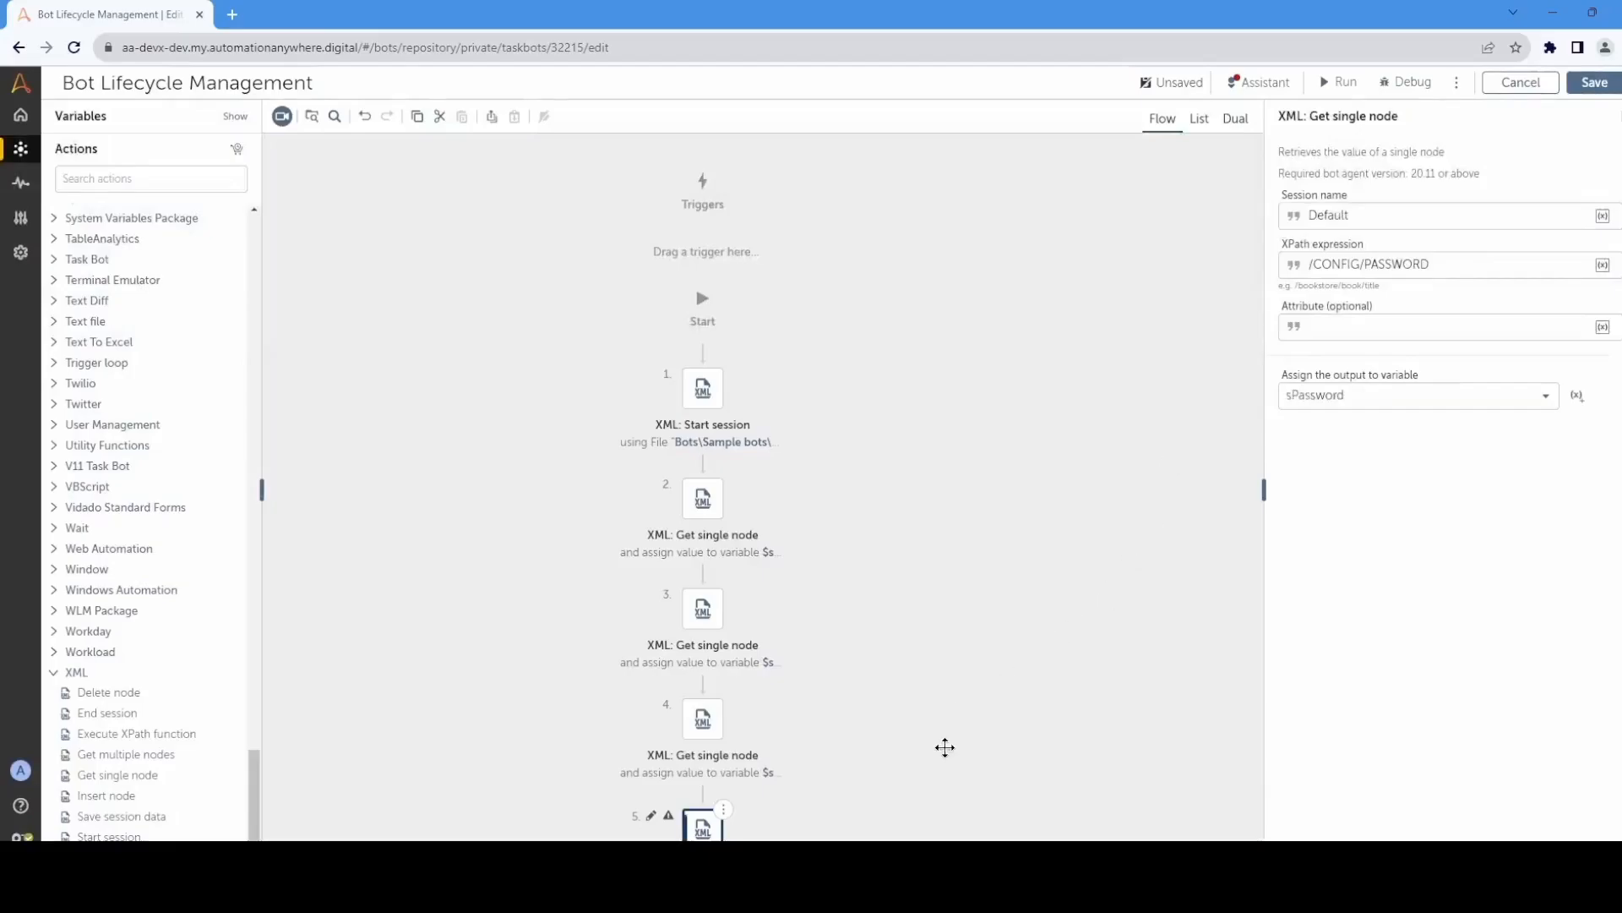
Step: Add an XML End session action for the Default session after the last Get single node action and save the bot
drag(944, 747, 934, 442)
drag(131, 714, 807, 636)
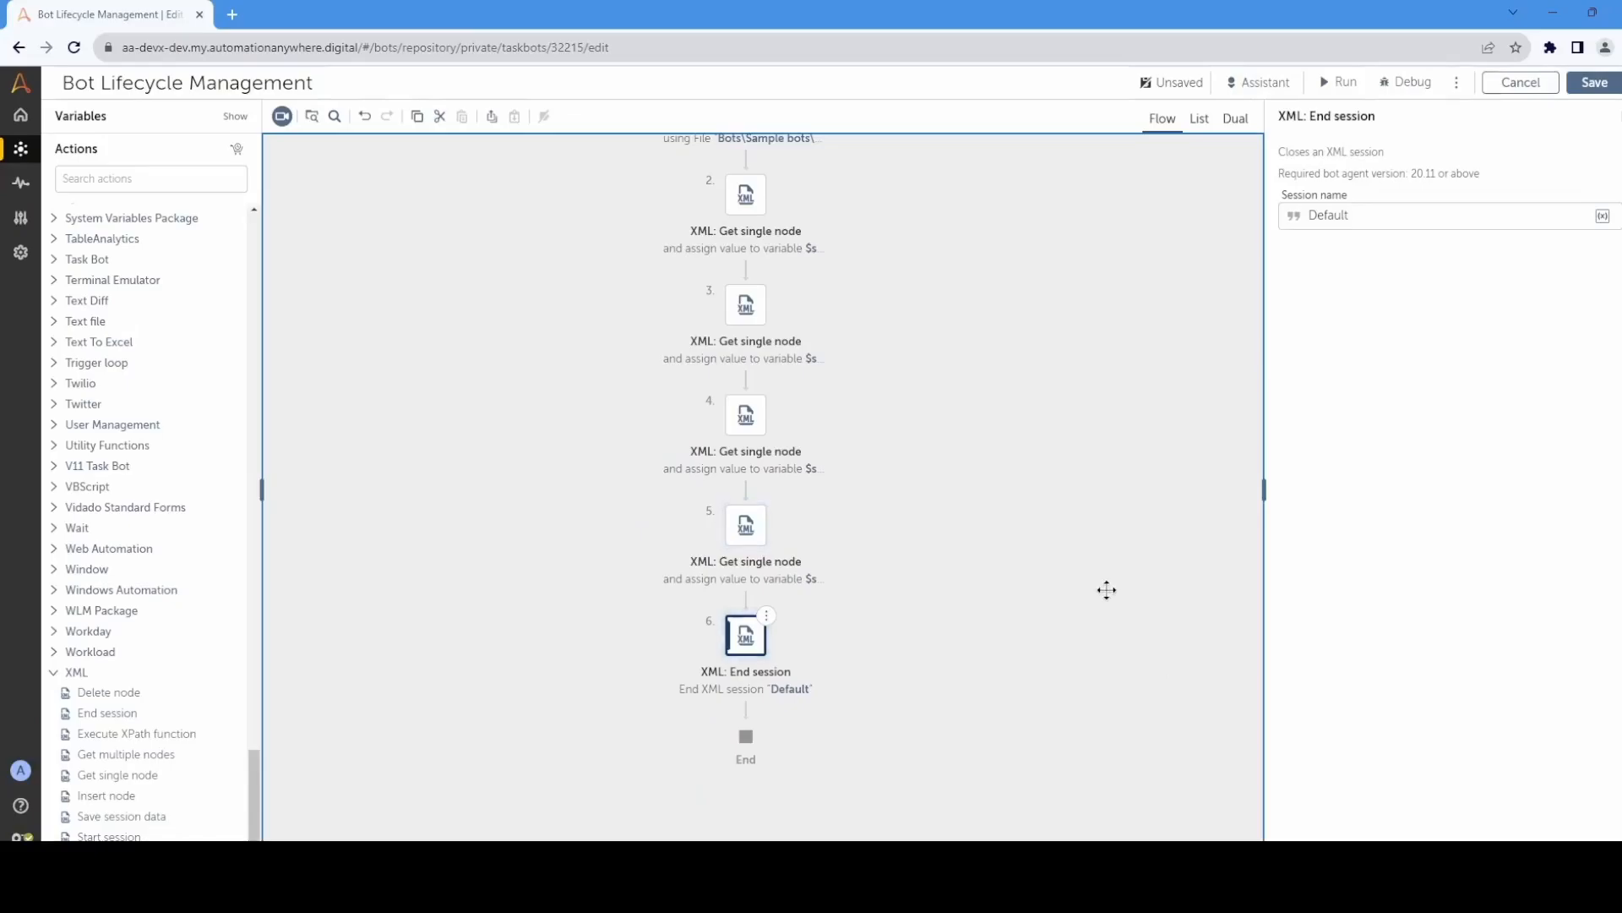
scroll(997, 699, up, 4)
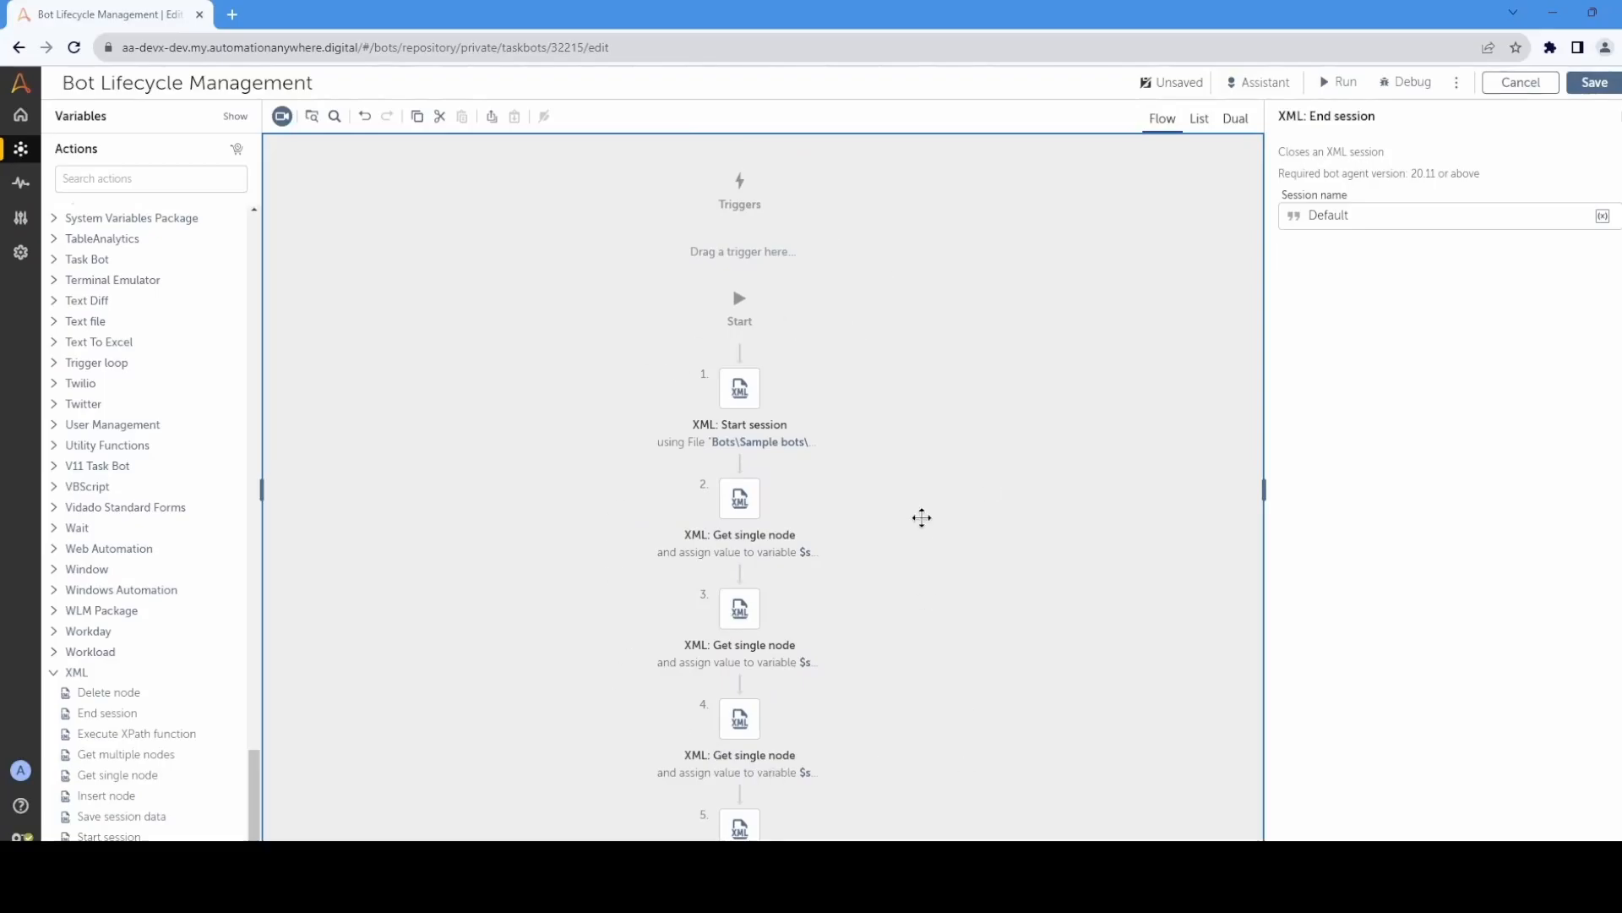
click(1596, 86)
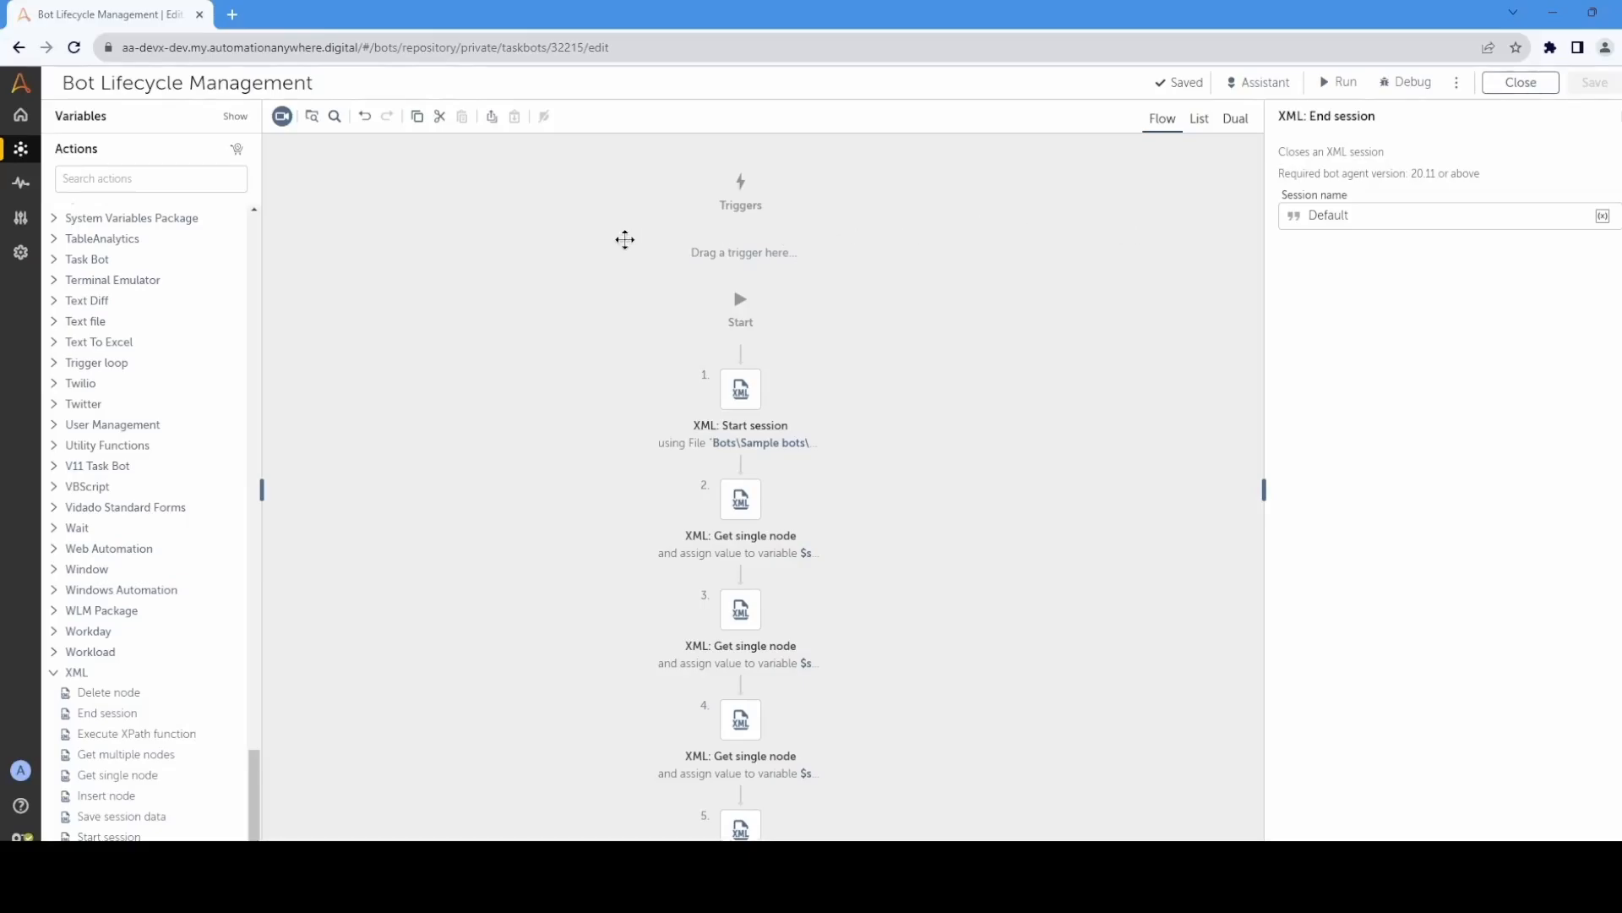
Step: Show the bot's variables and expand the predefined System group to examine AAControlRoom
click(107, 117)
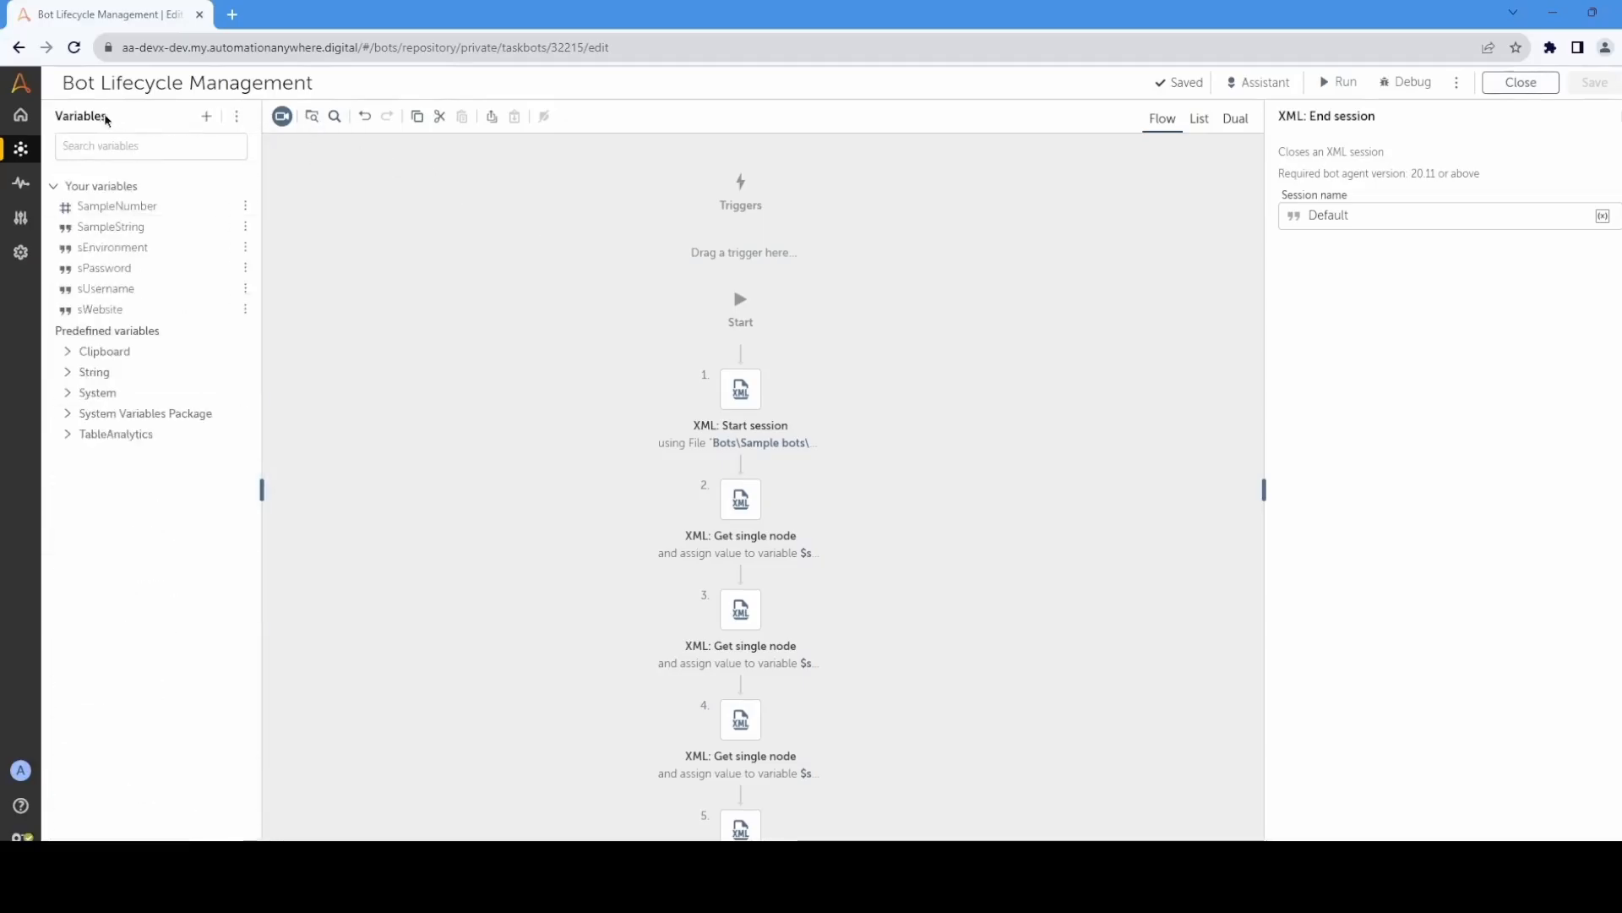
click(81, 394)
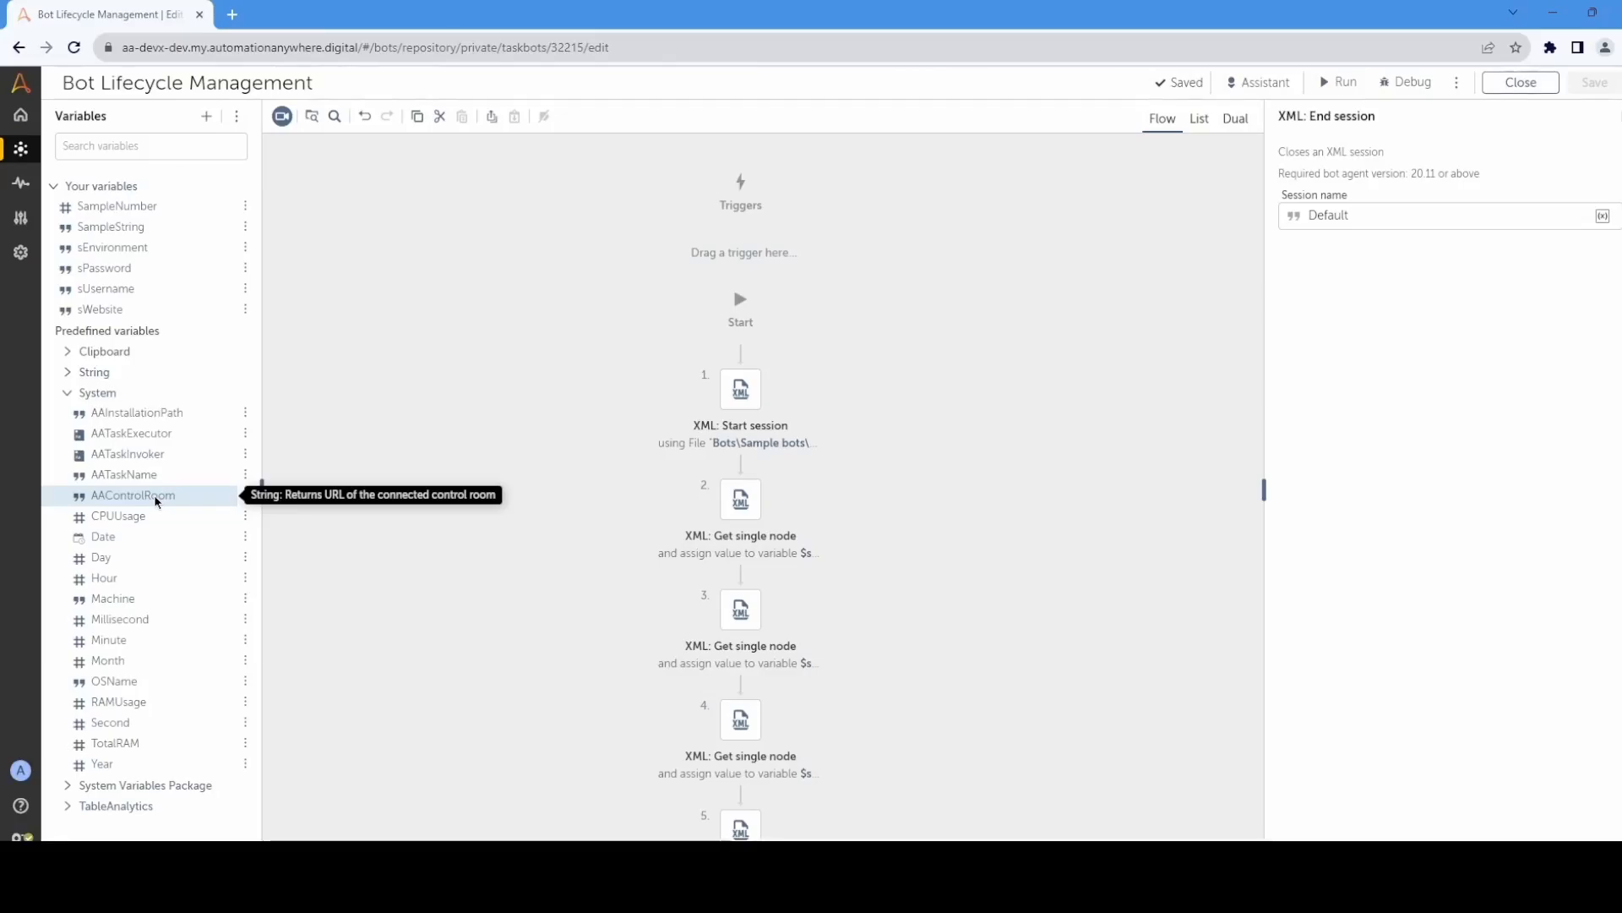
Step: Close the bot editor and open the Control Room's list of global values
click(1521, 82)
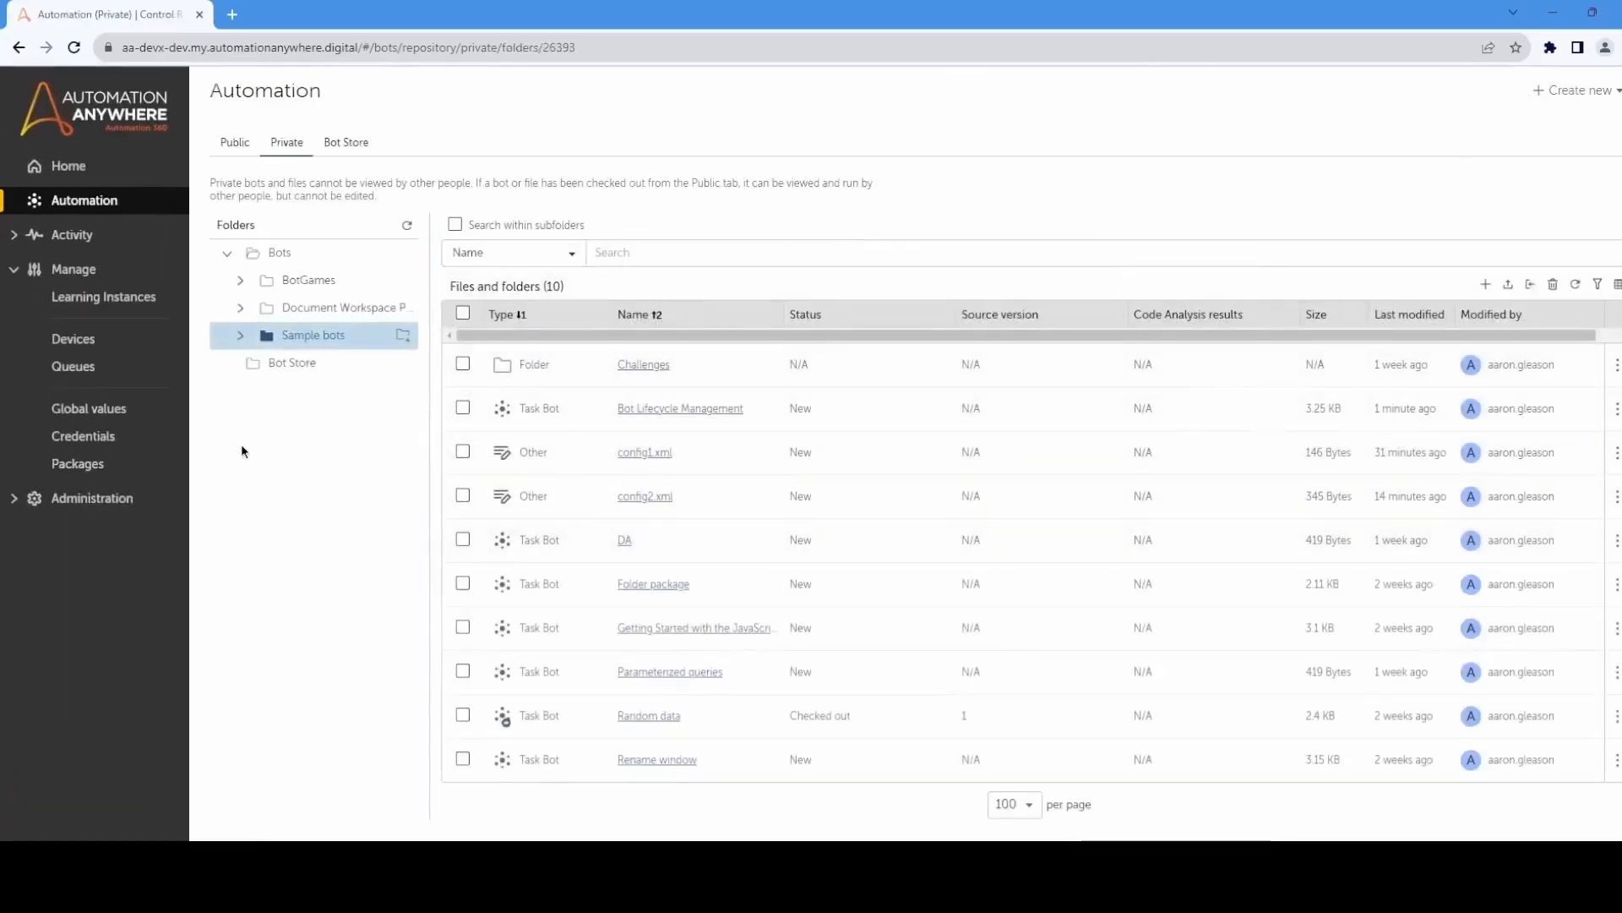
click(97, 410)
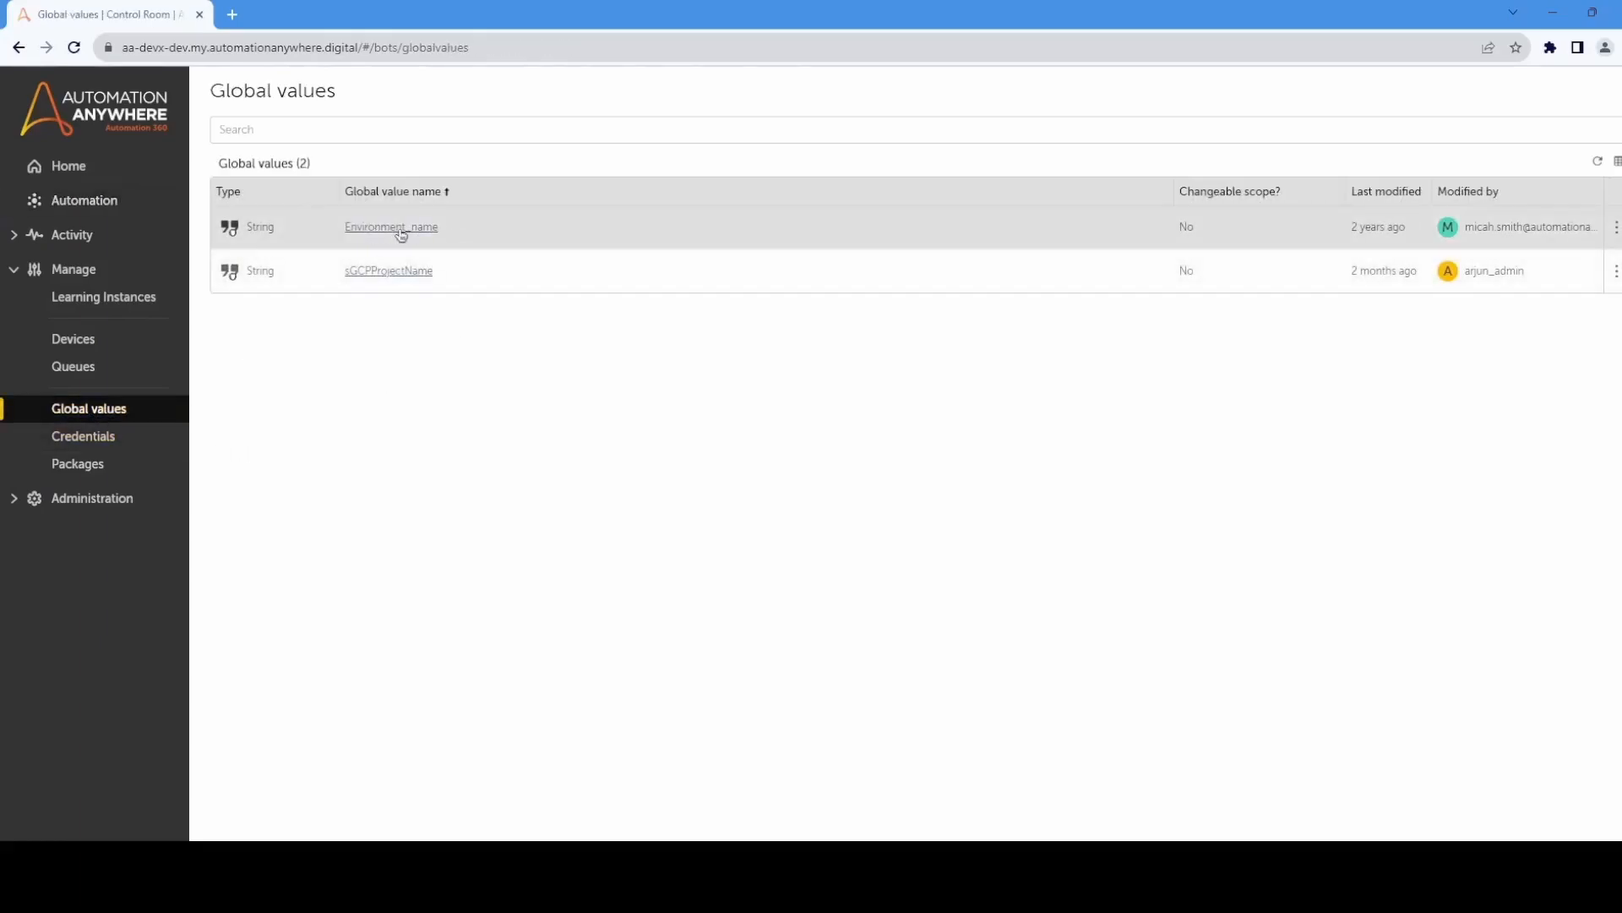